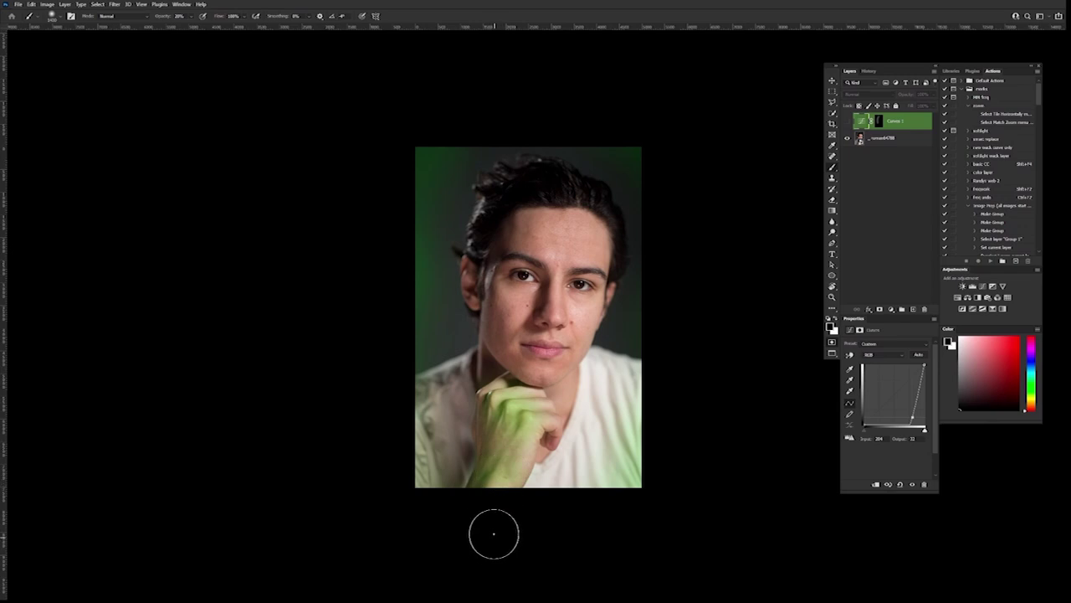
Paint the hand and the outer edges and corners of the portrait into the quick mask, varying the brush size
{"action": "key", "text": "bracketleft"}
{"action": "key", "text": "bracketleft"}
{"action": "key", "text": "bracketleft"}
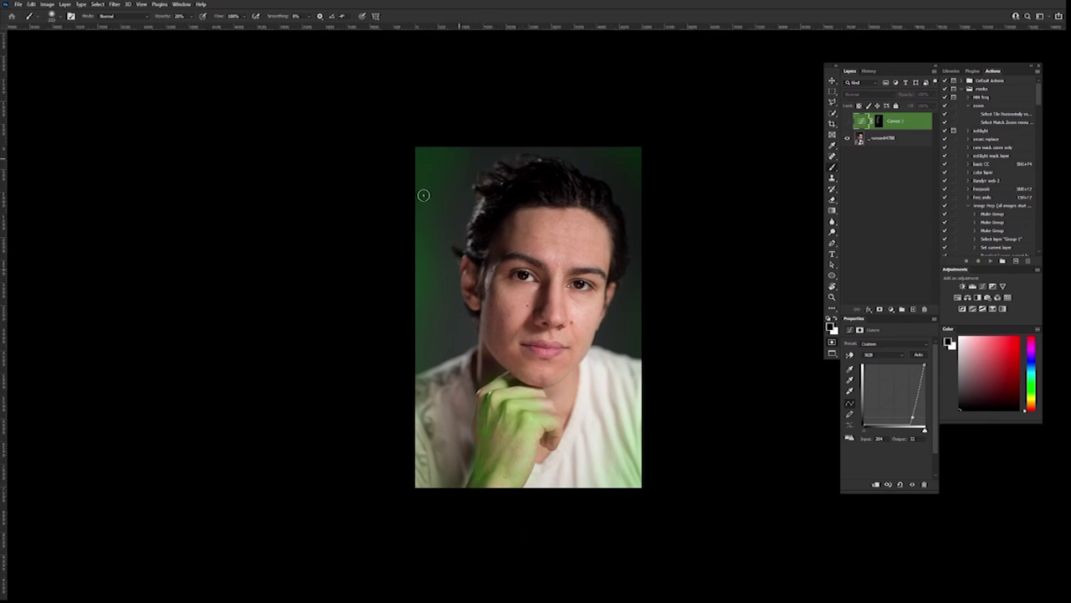
{"action": "key", "text": "bracketright"}
{"action": "key", "text": "bracketright"}
{"action": "key", "text": "bracketright"}
{"action": "key", "text": "bracketleft"}
{"action": "key", "text": "bracketleft"}
{"action": "key", "text": "bracketleft"}
{"action": "key", "text": "bracketleft"}
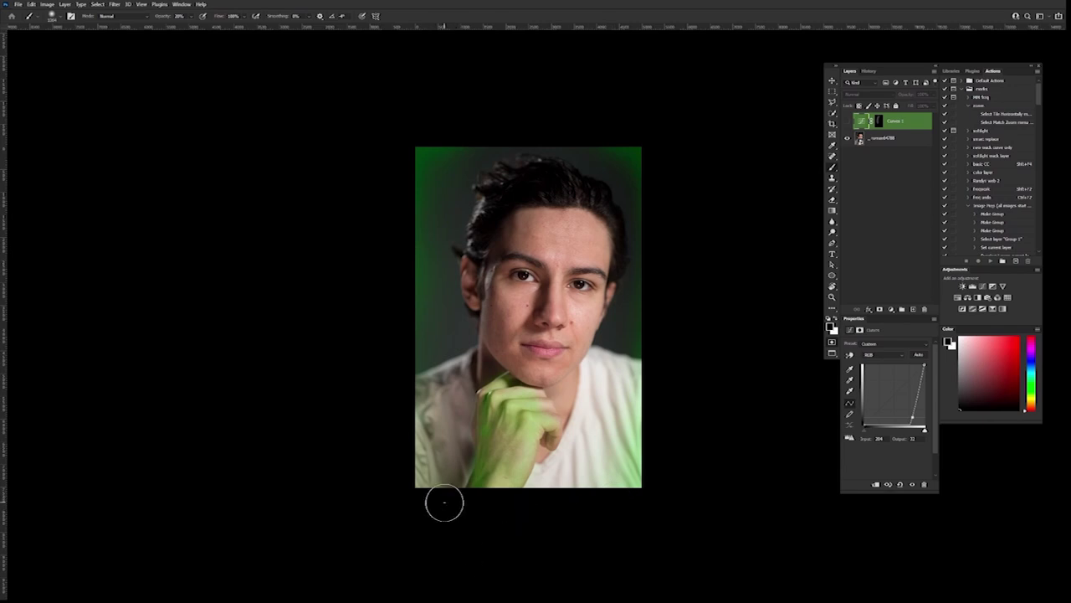
Turn the quick mask into a selection and darken it with a new Curves layer, input about 145, output about 56
{"action": "key", "text": "ctrl+comma"}
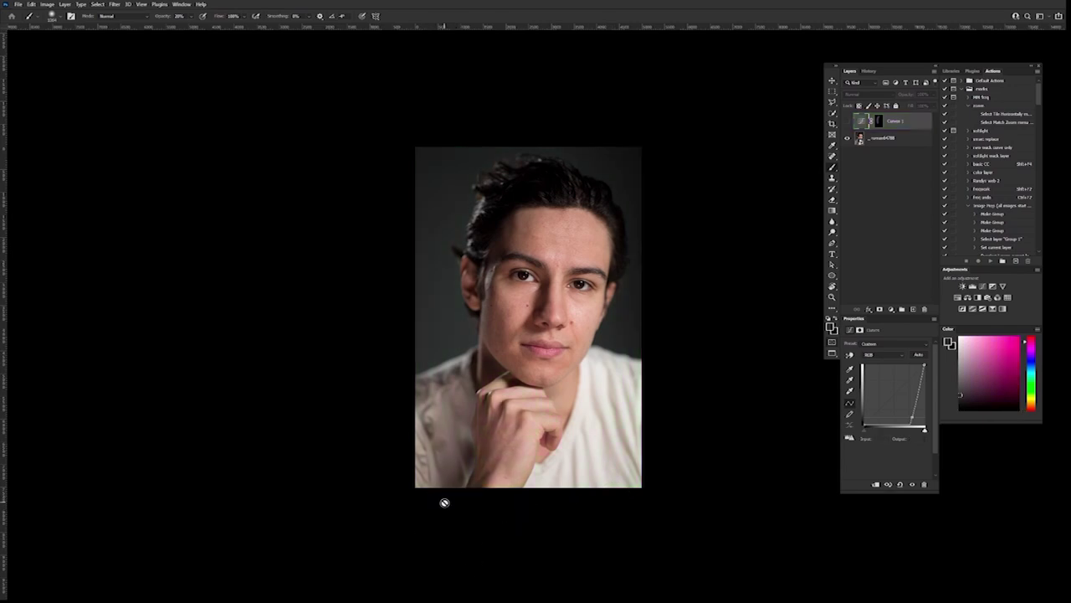
{"action": "key", "text": "shift+F4"}
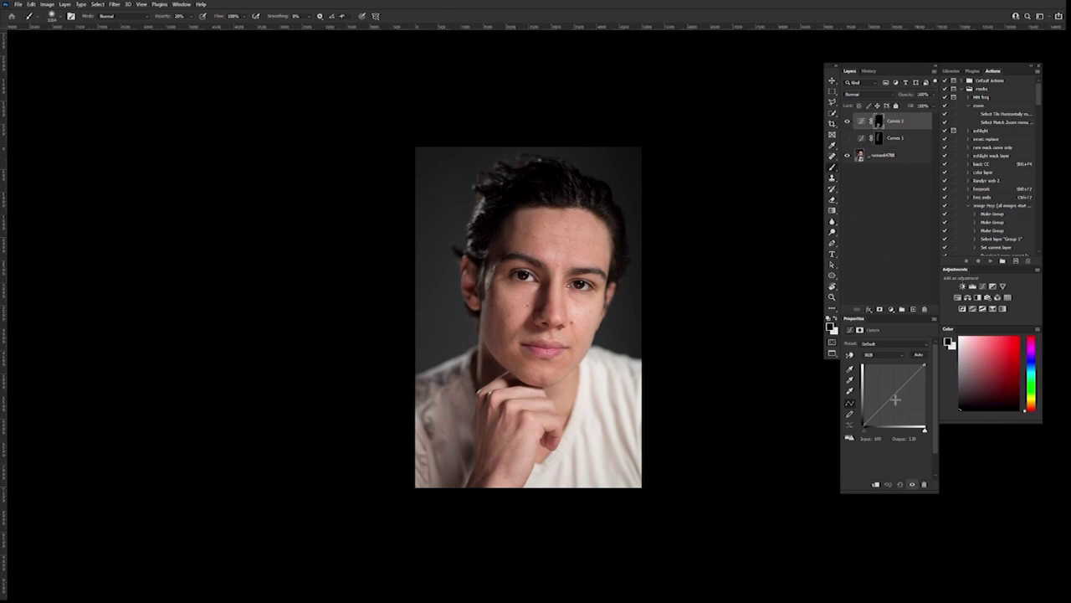
{"action": "left_click_drag", "start_coordinate": [894, 394], "coordinate": [898, 410]}
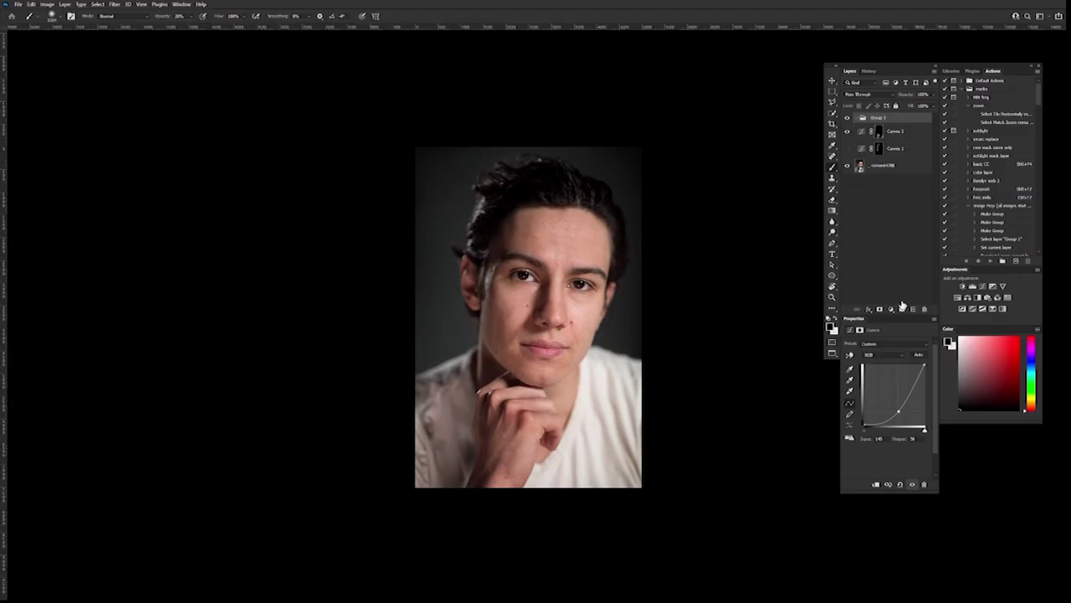
Create a layer group and move both Curves layers into it
{"action": "left_click", "coordinate": [901, 310]}
{"action": "left_click", "coordinate": [894, 133]}
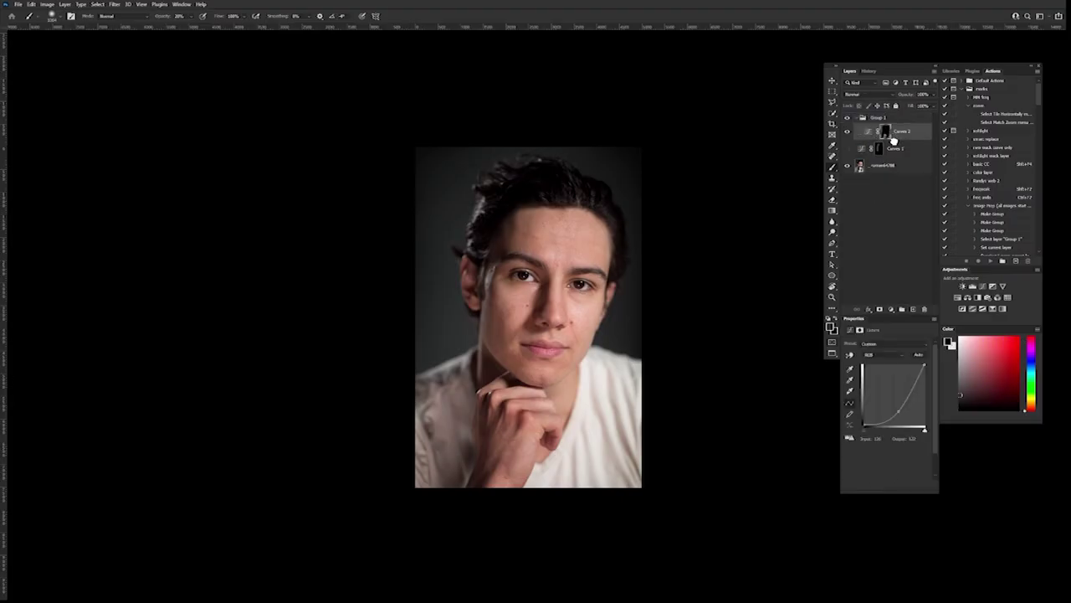
{"action": "left_click_drag", "start_coordinate": [892, 148], "coordinate": [892, 132]}
{"action": "left_click", "coordinate": [880, 156]}
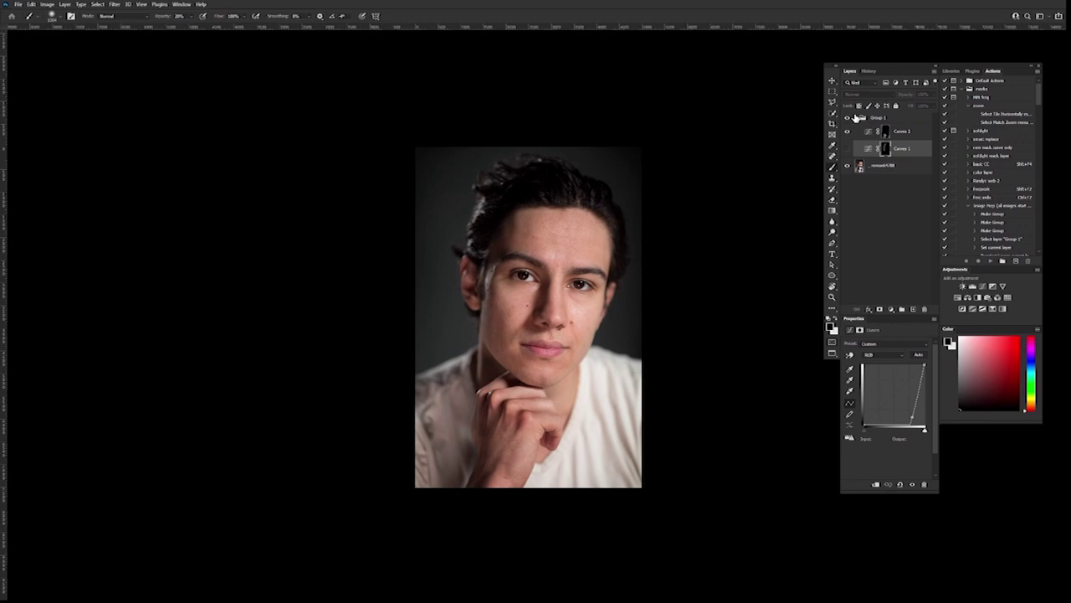
Compare the portrait with and without the grouped Curves adjustments
{"action": "left_click", "coordinate": [847, 119]}
{"action": "left_click", "coordinate": [847, 119]}
{"action": "left_click", "coordinate": [845, 120]}
{"action": "left_click", "coordinate": [846, 120]}
{"action": "left_click", "coordinate": [845, 122]}
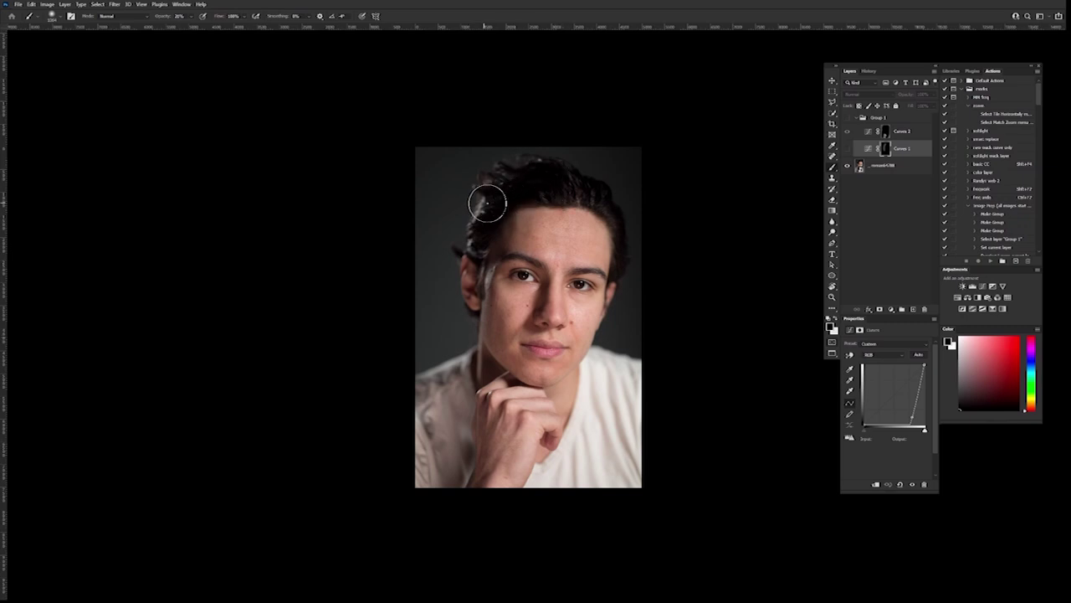
Quick-mask the hair, ear and neck along the head's shadow side and darken them with a new Curves layer, input about 190, output about 42
{"action": "left_click_drag", "start_coordinate": [491, 198], "coordinate": [492, 195]}
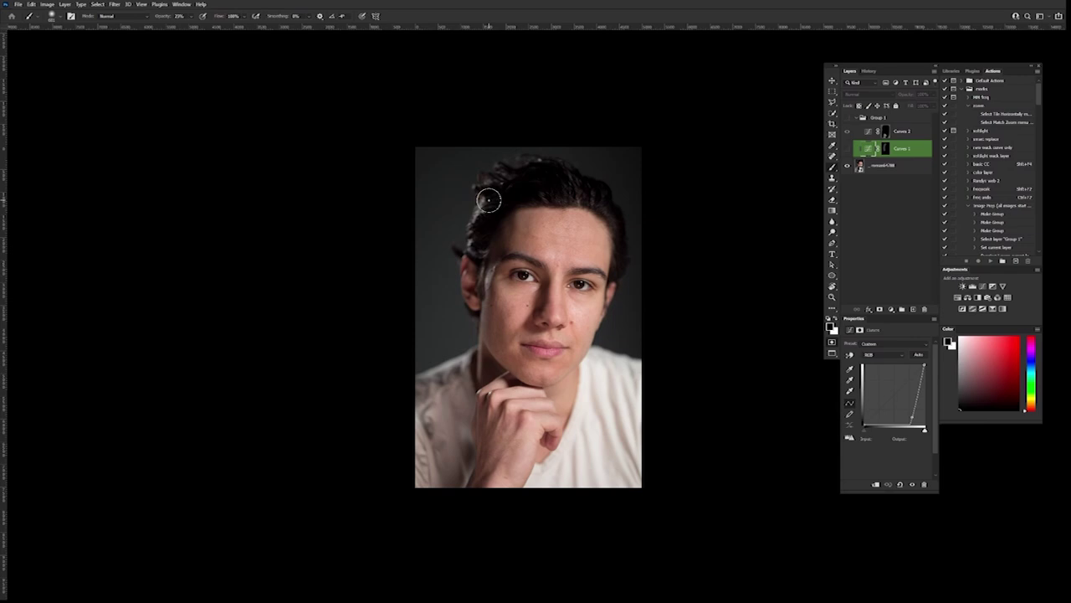
{"action": "key", "text": "1"}
{"action": "key", "text": "7"}
{"action": "mouse_move", "coordinate": [489, 203]}
{"action": "left_mouse_down"}
{"action": "mouse_move", "coordinate": [478, 210]}
{"action": "mouse_move", "coordinate": [485, 203]}
{"action": "mouse_move", "coordinate": [477, 239]}
{"action": "mouse_move", "coordinate": [489, 215]}
{"action": "mouse_move", "coordinate": [469, 296]}
{"action": "mouse_move", "coordinate": [476, 355]}
{"action": "left_mouse_up"}
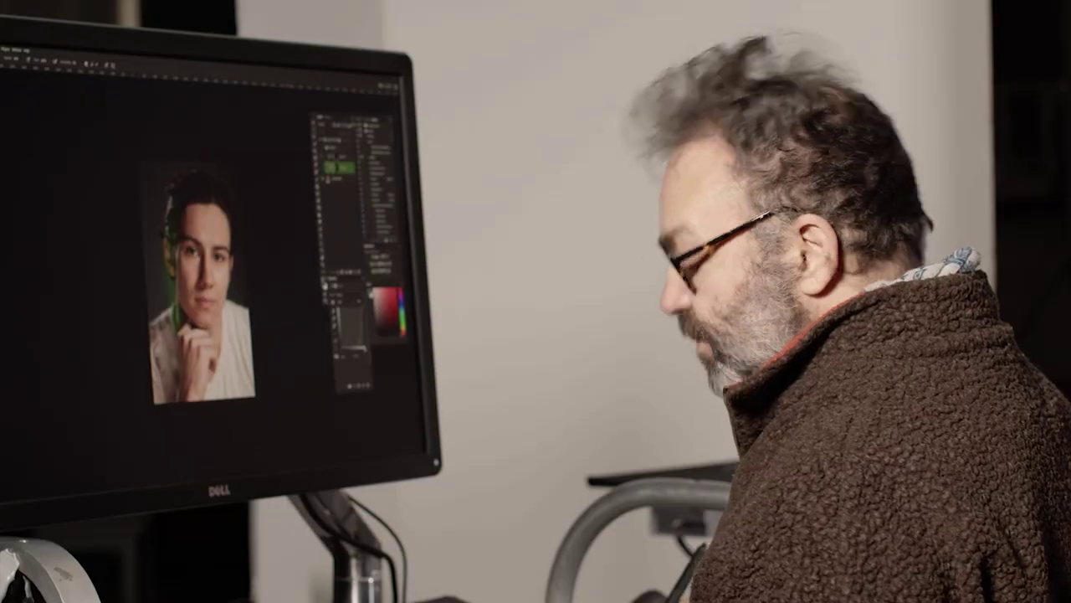
{"action": "key", "text": "ctrl+z"}
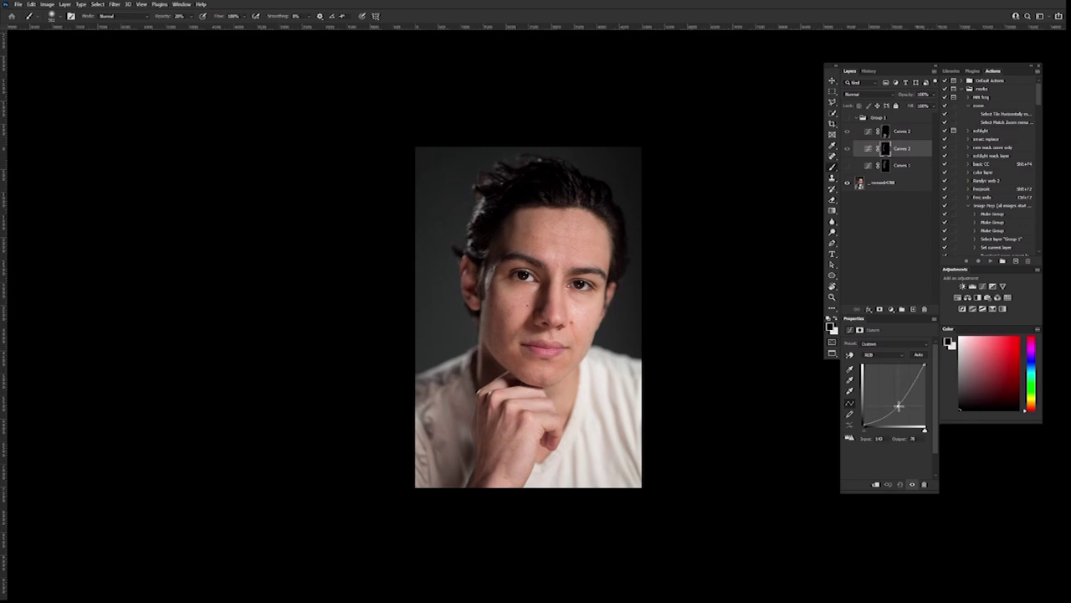
{"action": "left_click_drag", "start_coordinate": [898, 406], "coordinate": [910, 413]}
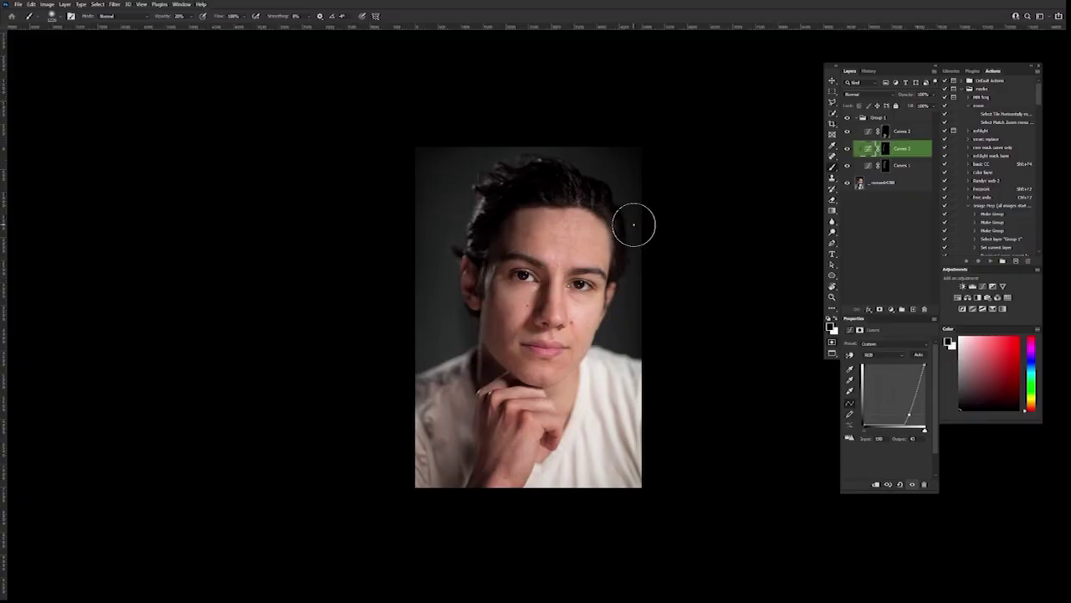
Quick-mask the lit-side hair, jaw and neck, excluding the background, and darken them with a new Curves layer, input about 177, output about 42
{"action": "mouse_move", "coordinate": [484, 343]}
{"action": "left_mouse_down"}
{"action": "mouse_move", "coordinate": [478, 354]}
{"action": "mouse_move", "coordinate": [482, 344]}
{"action": "left_mouse_up"}
{"action": "mouse_move", "coordinate": [610, 320]}
{"action": "left_mouse_down"}
{"action": "mouse_move", "coordinate": [617, 270]}
{"action": "mouse_move", "coordinate": [610, 307]}
{"action": "mouse_move", "coordinate": [644, 263]}
{"action": "mouse_move", "coordinate": [629, 277]}
{"action": "mouse_move", "coordinate": [627, 235]}
{"action": "mouse_move", "coordinate": [607, 314]}
{"action": "left_mouse_up"}
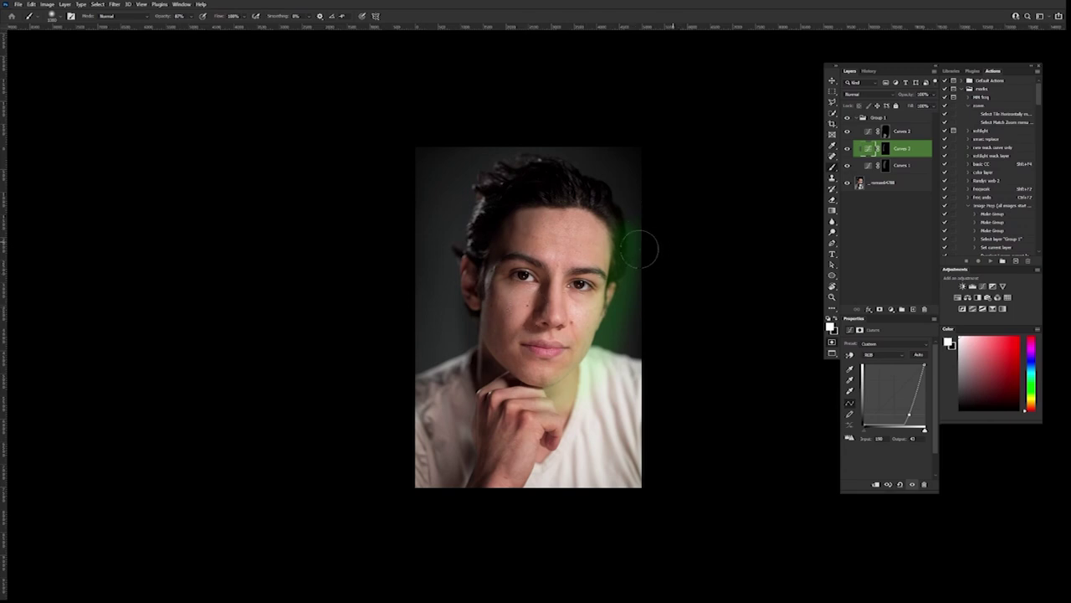
{"action": "key", "text": "0"}
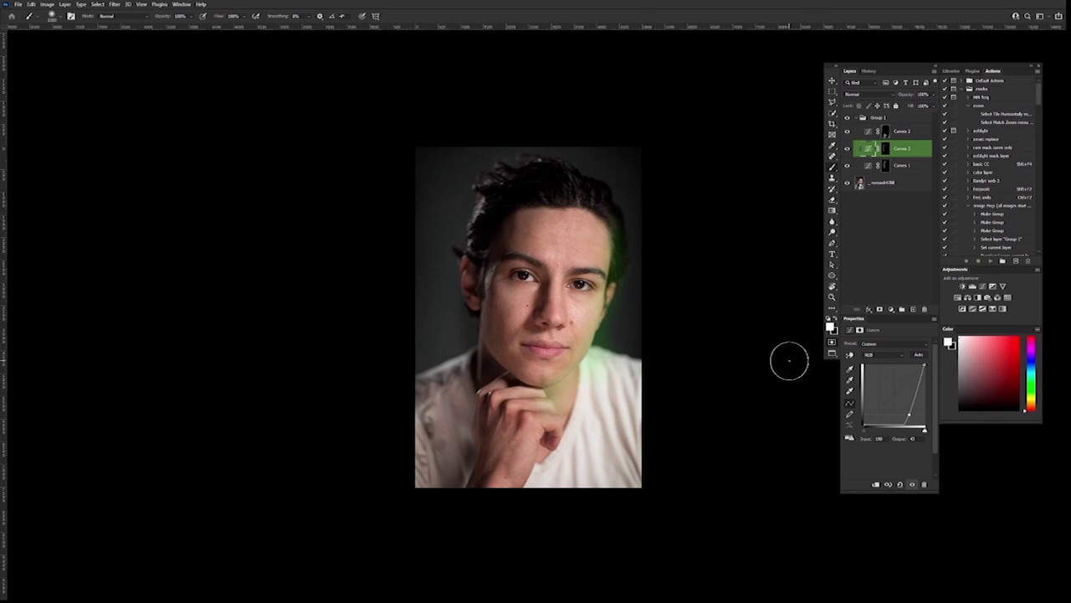
{"action": "key", "text": "ctrl+z"}
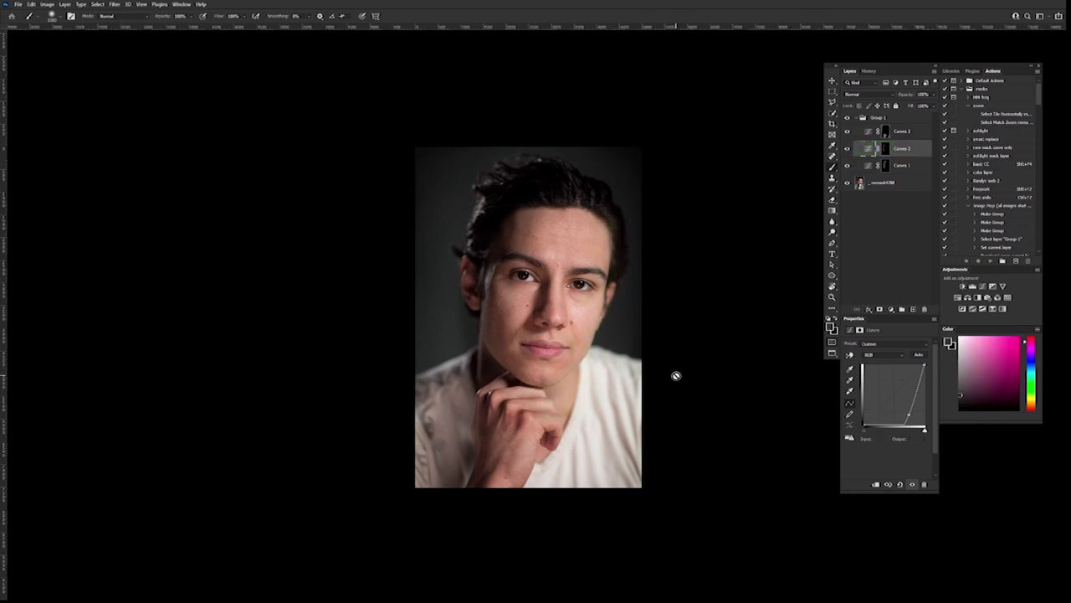
{"action": "key", "text": "ctrl+m"}
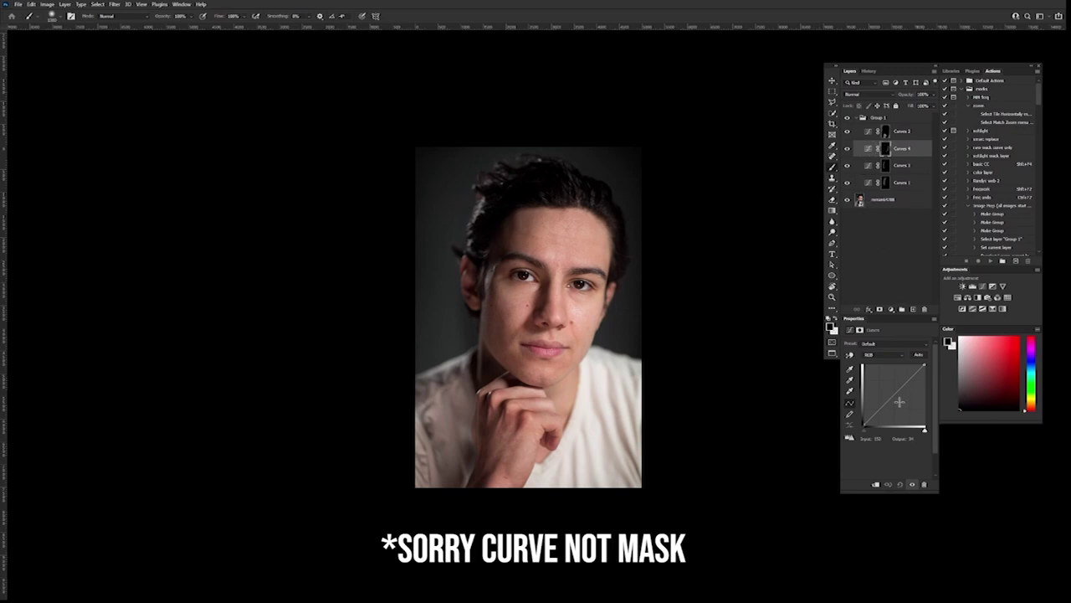
{"action": "left_click_drag", "start_coordinate": [895, 394], "coordinate": [903, 409]}
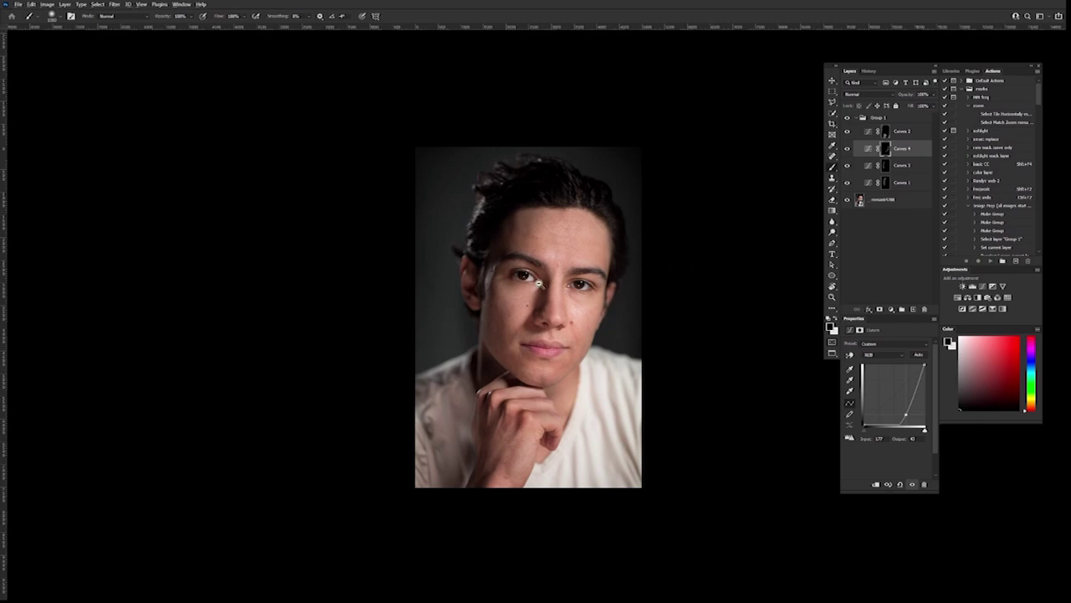
Paint the whites of both eyes into a new quick mask with a small brush at 20% opacity
{"action": "scroll", "coordinate": [530, 274], "scroll_direction": "up", "scroll_amount": 3}
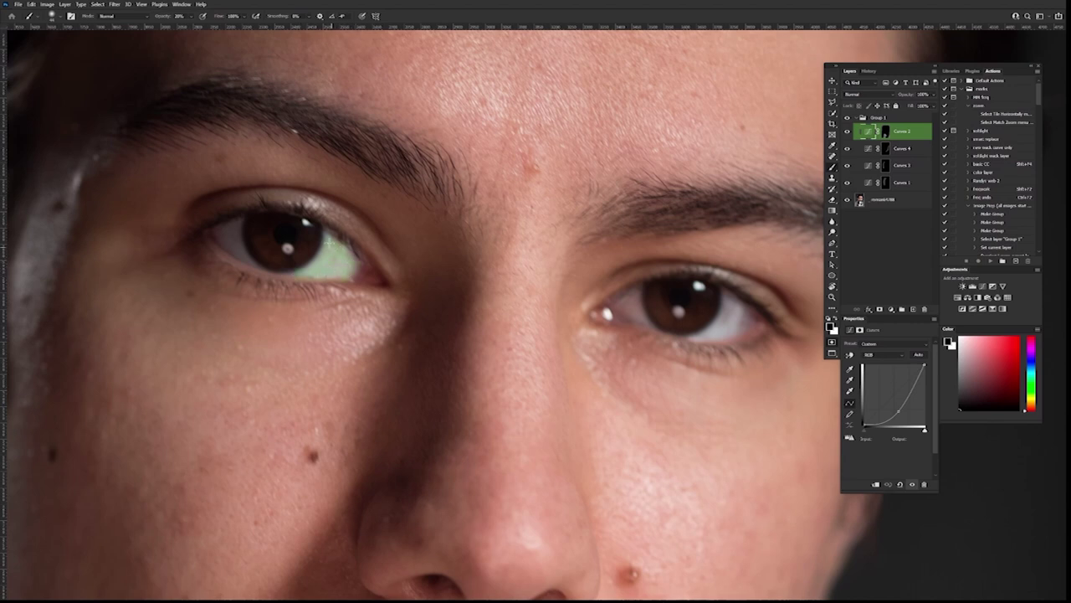
{"action": "mouse_move", "coordinate": [234, 222]}
{"action": "left_mouse_down"}
{"action": "mouse_move", "coordinate": [228, 249]}
{"action": "mouse_move", "coordinate": [225, 225]}
{"action": "mouse_move", "coordinate": [253, 264]}
{"action": "mouse_move", "coordinate": [220, 228]}
{"action": "left_mouse_up"}
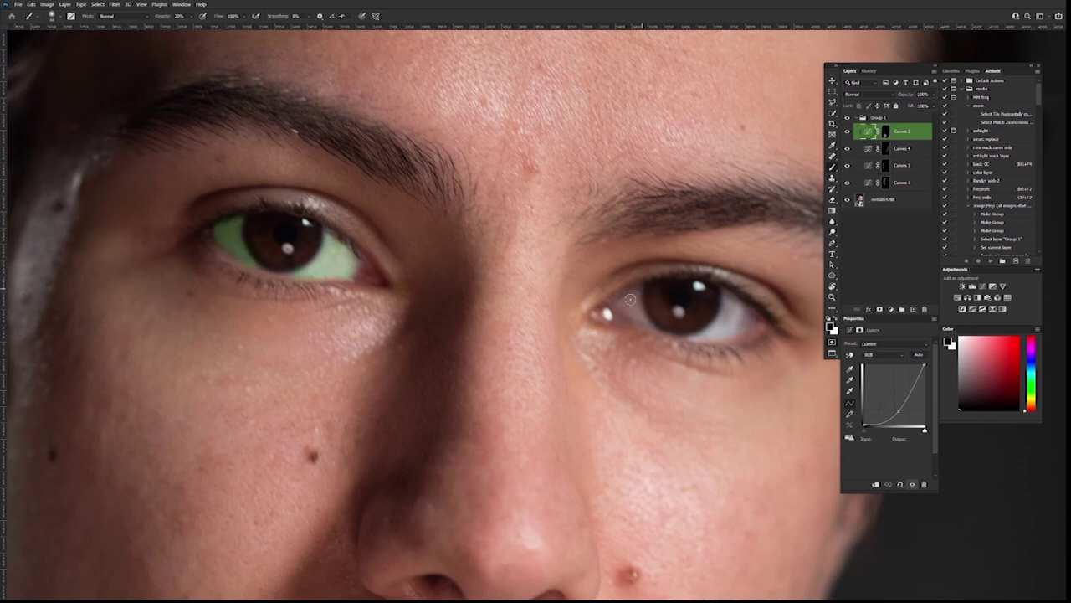
{"action": "mouse_move", "coordinate": [634, 316]}
{"action": "left_mouse_down"}
{"action": "mouse_move", "coordinate": [637, 306]}
{"action": "mouse_move", "coordinate": [644, 317]}
{"action": "left_mouse_up"}
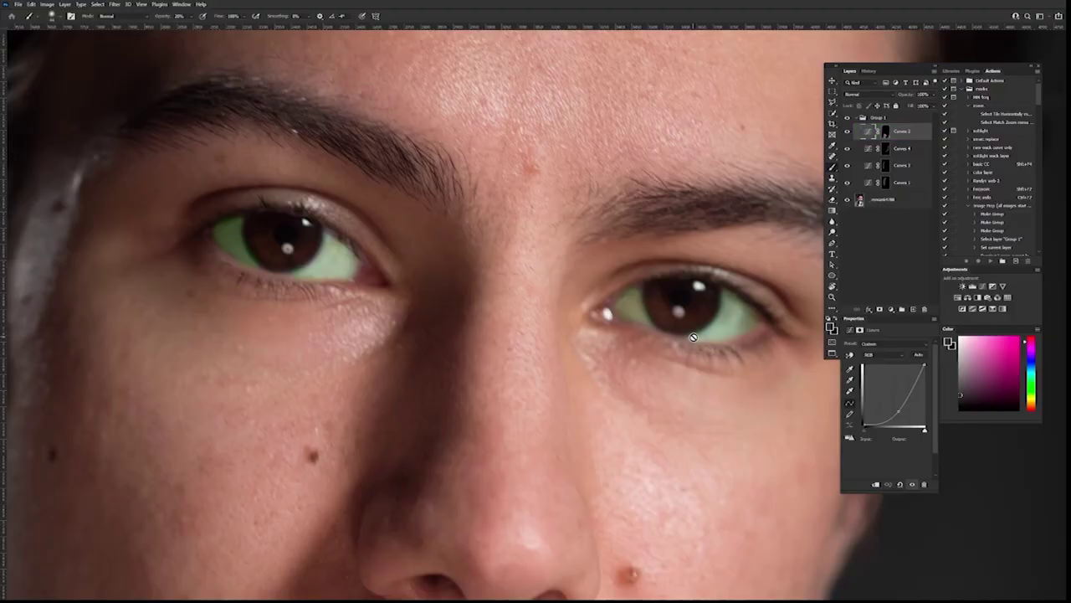
Turn the eye mask into a selection and brighten it with a new Curves layer, input about 97, output about 142
{"action": "key", "text": "backslash"}
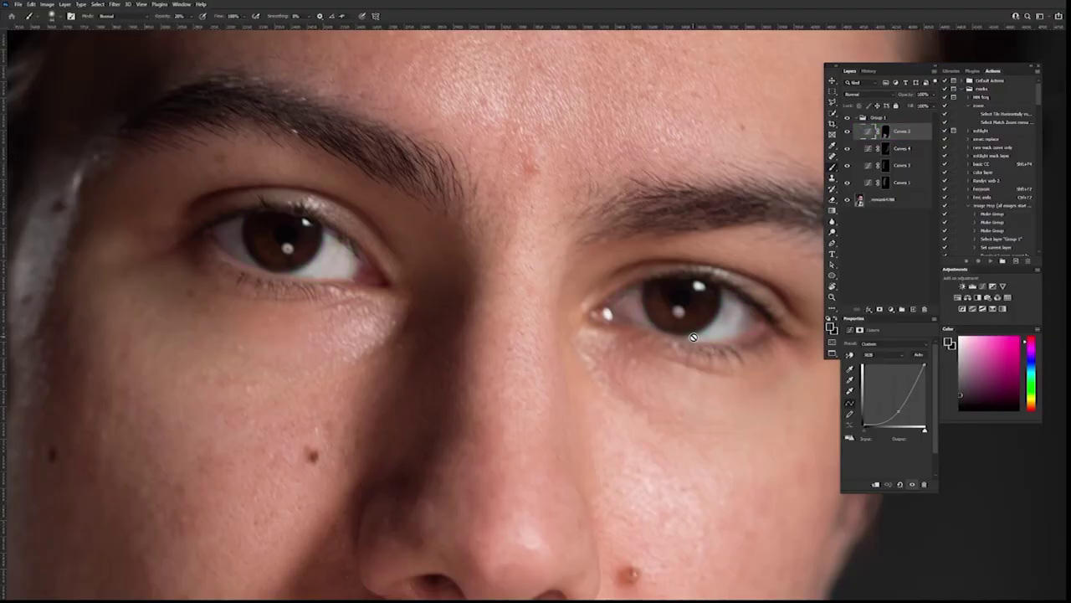
{"action": "key", "text": "F2"}
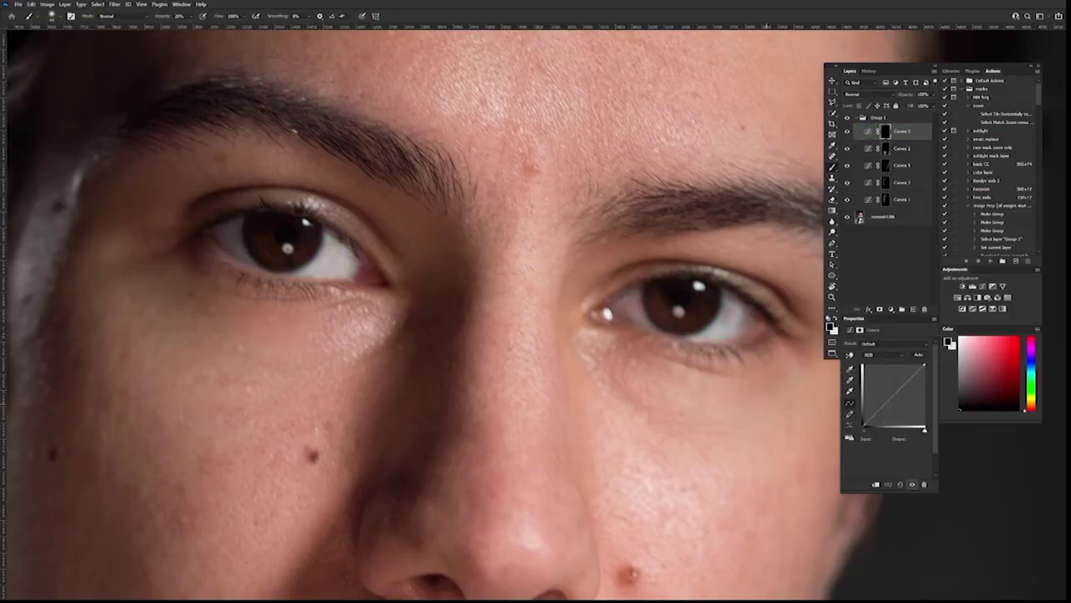
{"action": "left_click_drag", "start_coordinate": [894, 394], "coordinate": [876, 380]}
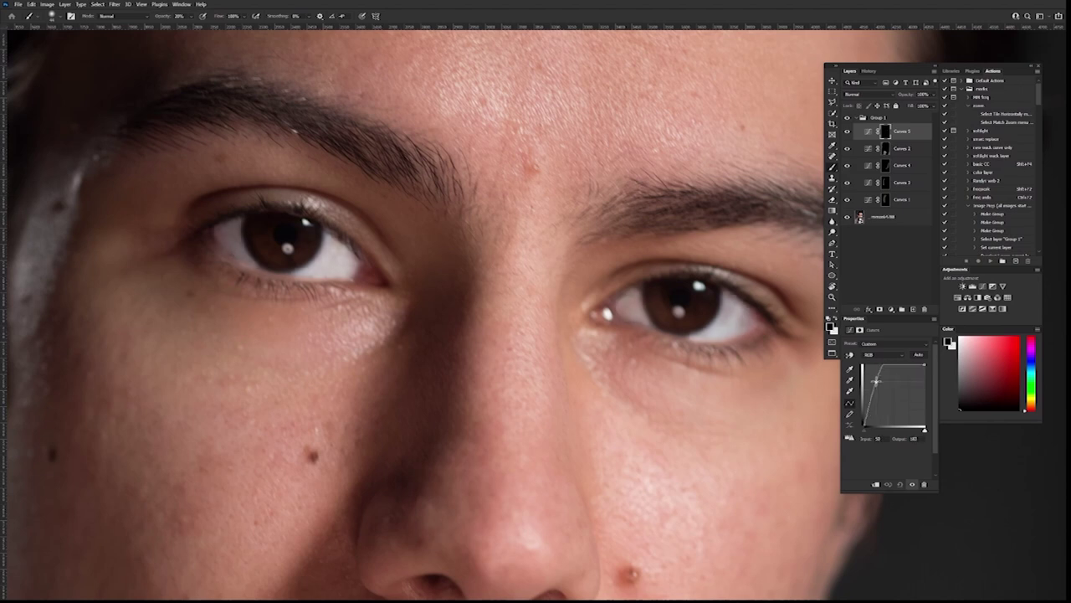
{"action": "key", "text": "ctrl+z"}
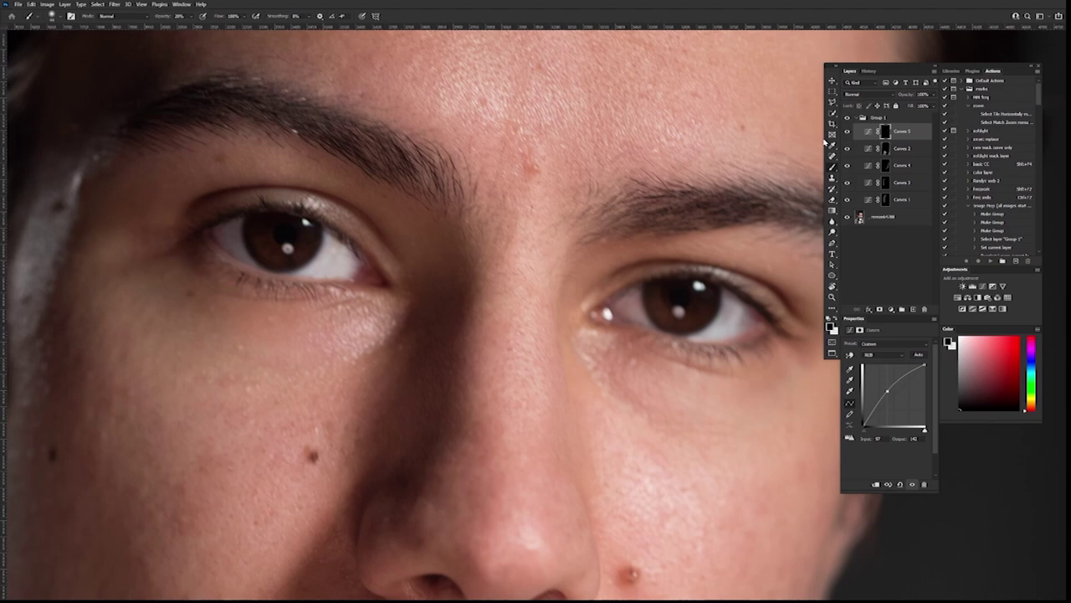
Compare the full portrait with and without the eye-brightening Curves layer
{"action": "key", "text": "ctrl+0"}
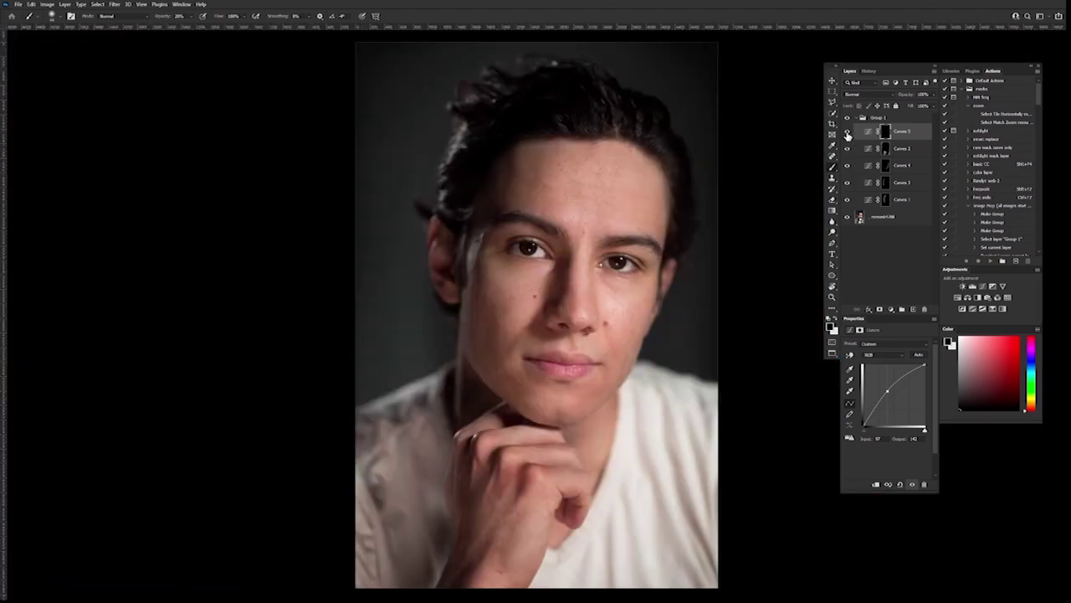
{"action": "left_click", "coordinate": [847, 132]}
{"action": "left_click", "coordinate": [847, 133]}
{"action": "left_click", "coordinate": [847, 134]}
{"action": "left_click", "coordinate": [847, 133]}
Check the effect of the Curves 2 layer on the hand and edges, and pull its curve down for stronger darkening
{"action": "left_click", "coordinate": [847, 149]}
{"action": "left_click", "coordinate": [847, 149]}
{"action": "left_click", "coordinate": [867, 151]}
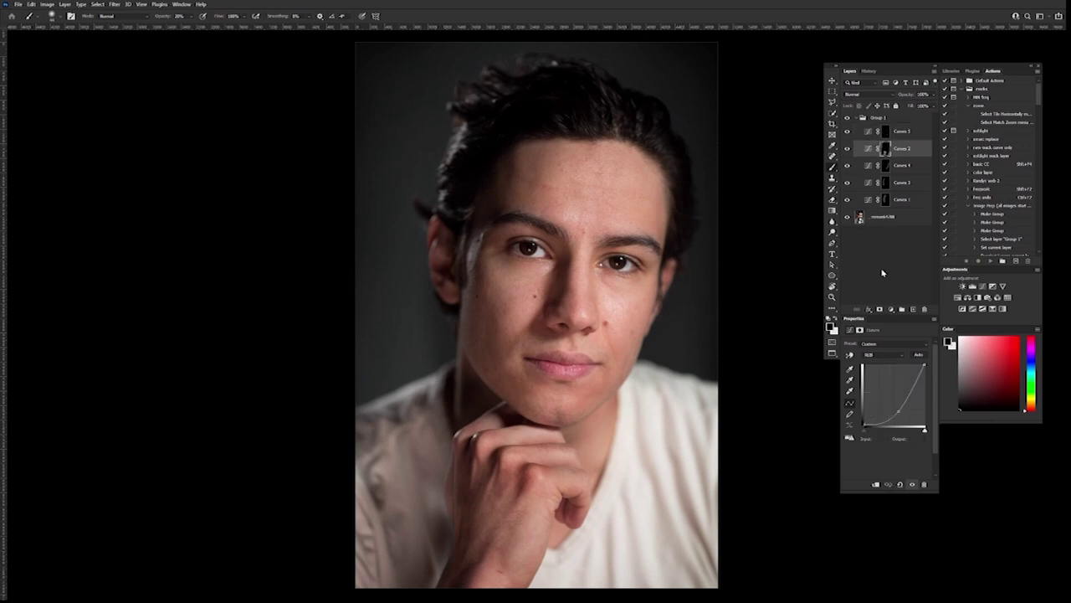
{"action": "mouse_move", "coordinate": [899, 411]}
{"action": "left_mouse_down"}
{"action": "mouse_move", "coordinate": [909, 411]}
{"action": "mouse_move", "coordinate": [907, 395]}
{"action": "mouse_move", "coordinate": [911, 410]}
{"action": "left_mouse_up"}
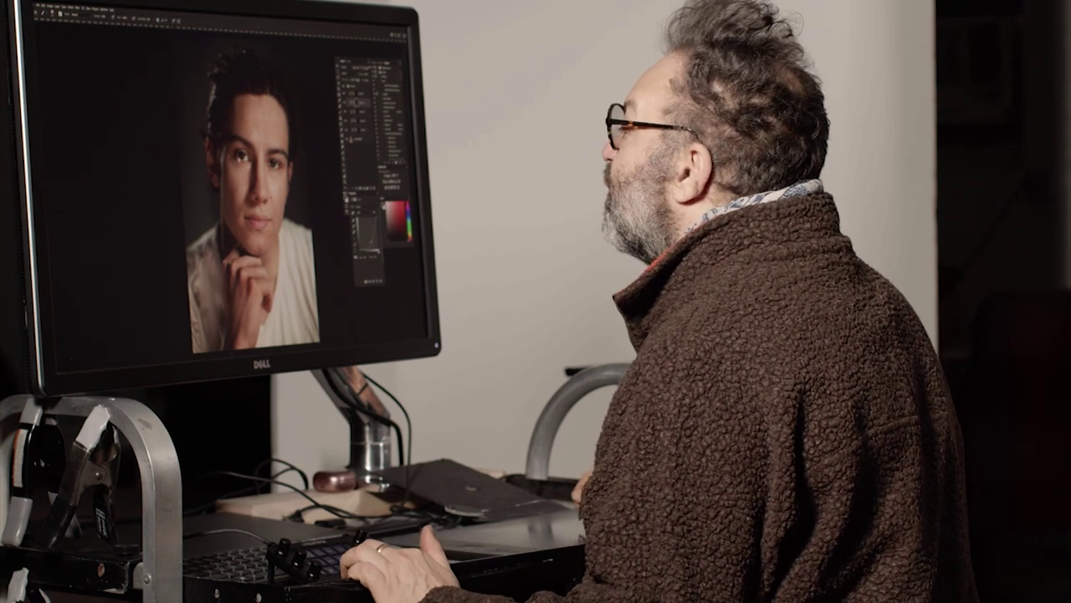
Paint both sides of the iris in the shadow-side eye into the quick mask
{"action": "key", "text": "ctrl+plus"}
{"action": "key", "text": "ctrl+plus"}
{"action": "key", "text": "ctrl+plus"}
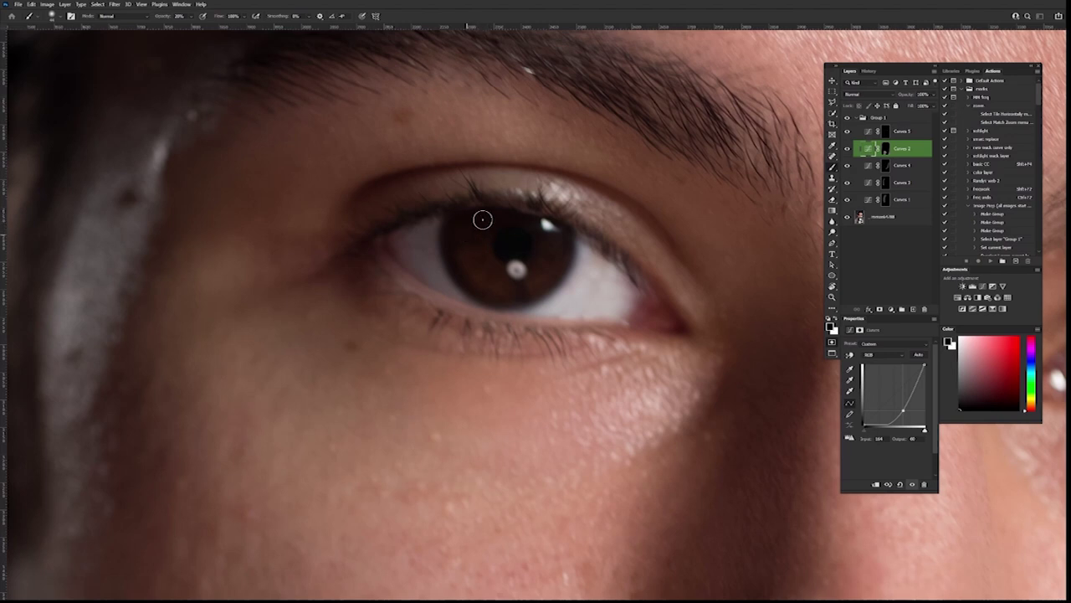
{"action": "left_click_drag", "start_coordinate": [478, 222], "coordinate": [477, 260]}
{"action": "left_click_drag", "start_coordinate": [550, 232], "coordinate": [548, 264]}
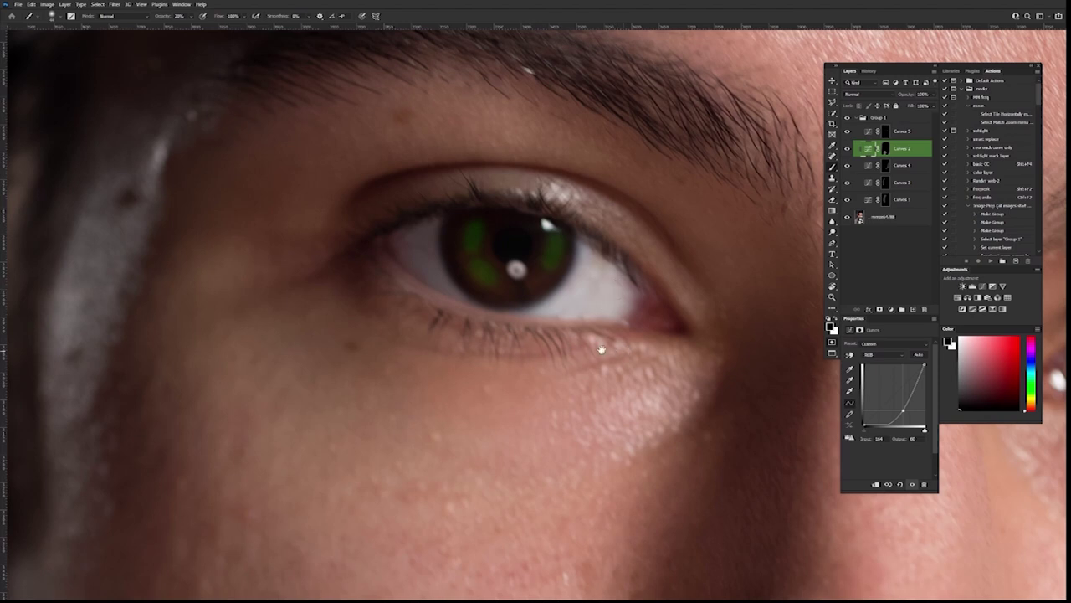
Paint the sides and lower part of the iris in the other eye into the quick mask
{"action": "scroll", "coordinate": [397, 311], "scroll_direction": "right", "scroll_amount": 6}
{"action": "left_click_drag", "start_coordinate": [586, 311], "coordinate": [523, 301]}
{"action": "mouse_move", "coordinate": [503, 245]}
{"action": "left_mouse_down"}
{"action": "mouse_move", "coordinate": [501, 226]}
{"action": "mouse_move", "coordinate": [514, 220]}
{"action": "mouse_move", "coordinate": [544, 276]}
{"action": "left_mouse_up"}
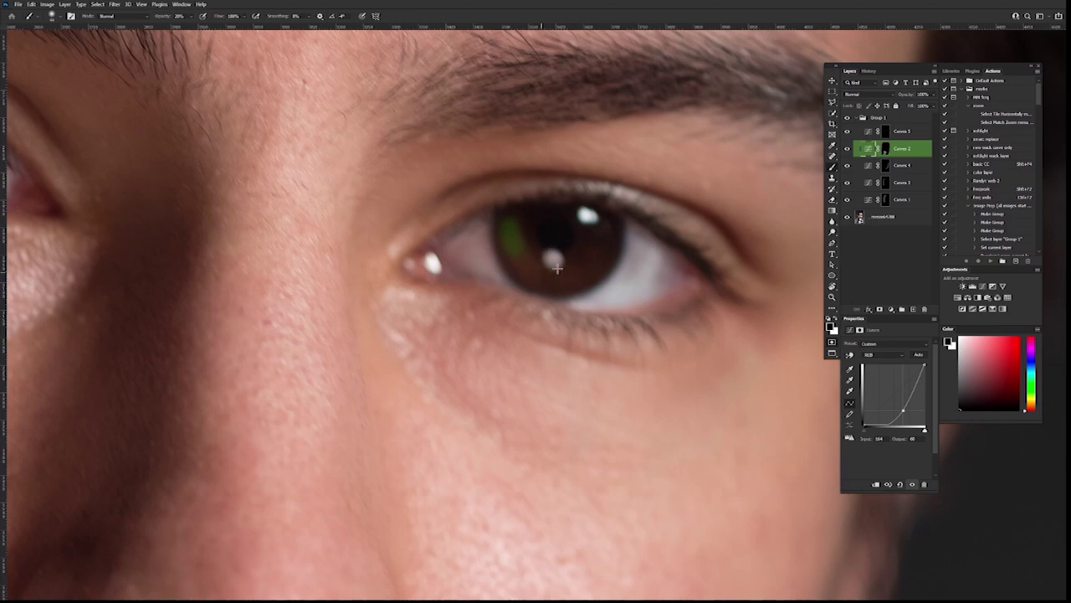
{"action": "left_click_drag", "start_coordinate": [608, 229], "coordinate": [600, 254]}
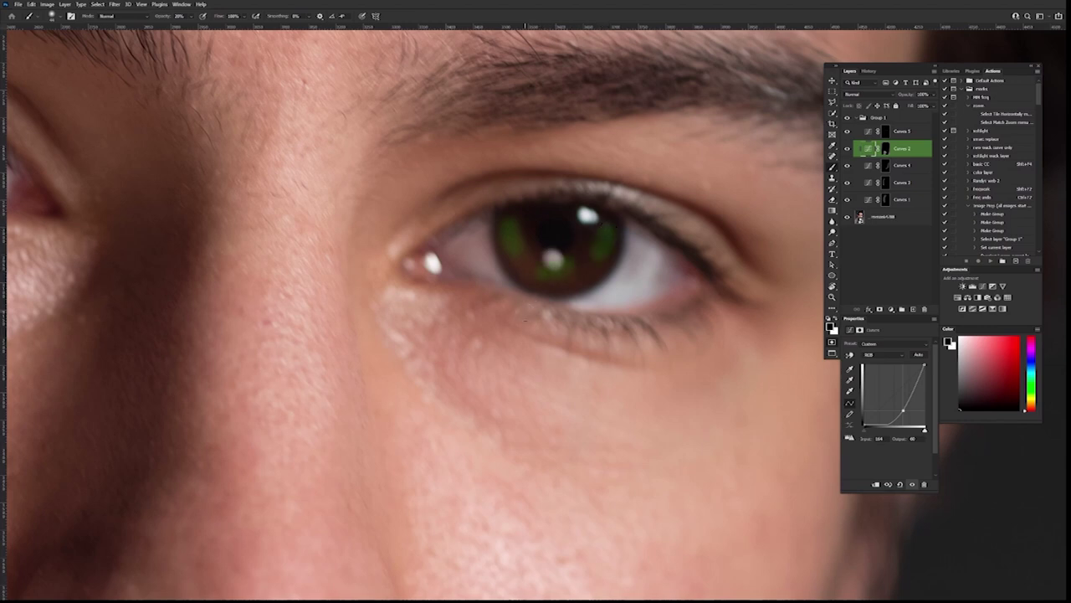
Turn the iris mask into a selection and brighten it with a new Curves layer, input about 34, output about 168
{"action": "key", "text": "F3"}
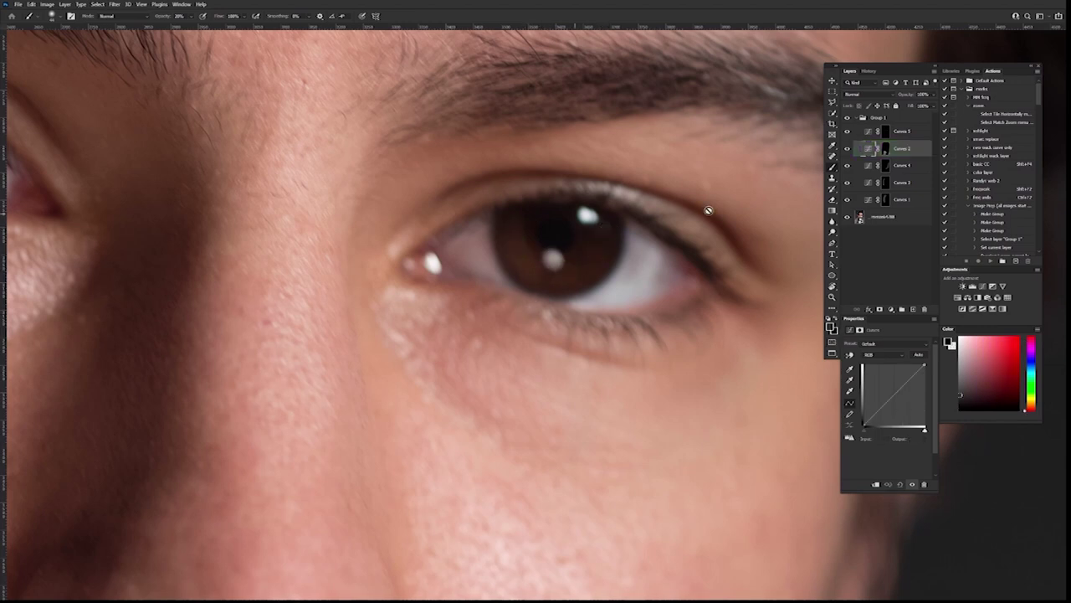
{"action": "left_click_drag", "start_coordinate": [892, 394], "coordinate": [872, 384]}
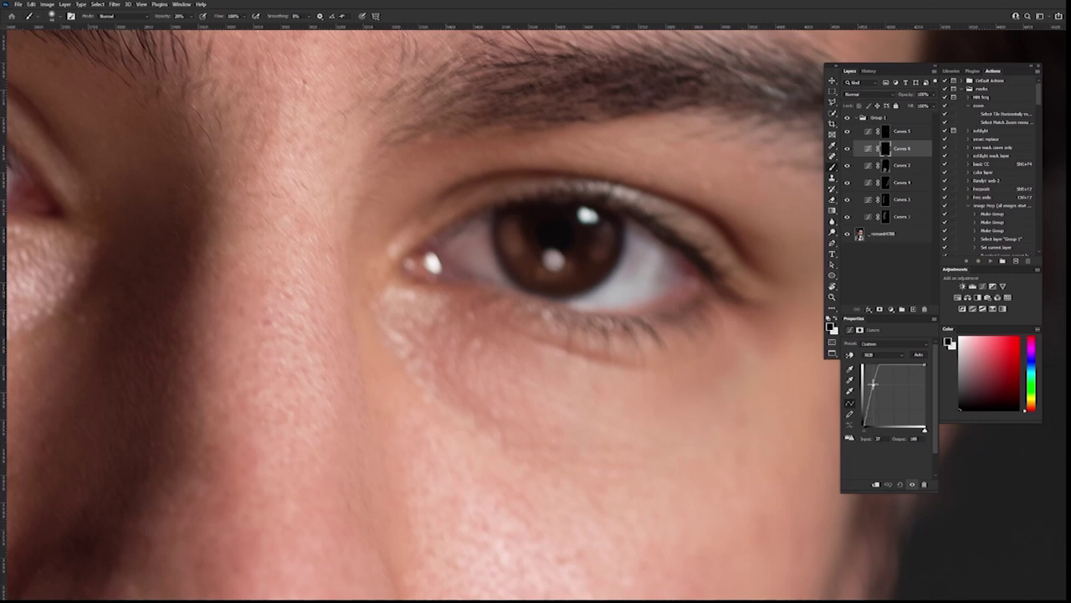
{"action": "left_click_drag", "start_coordinate": [872, 384], "coordinate": [869, 379]}
Compare the full portrait with and without the iris brightening and the whole adjustment group
{"action": "key", "text": "ctrl+0"}
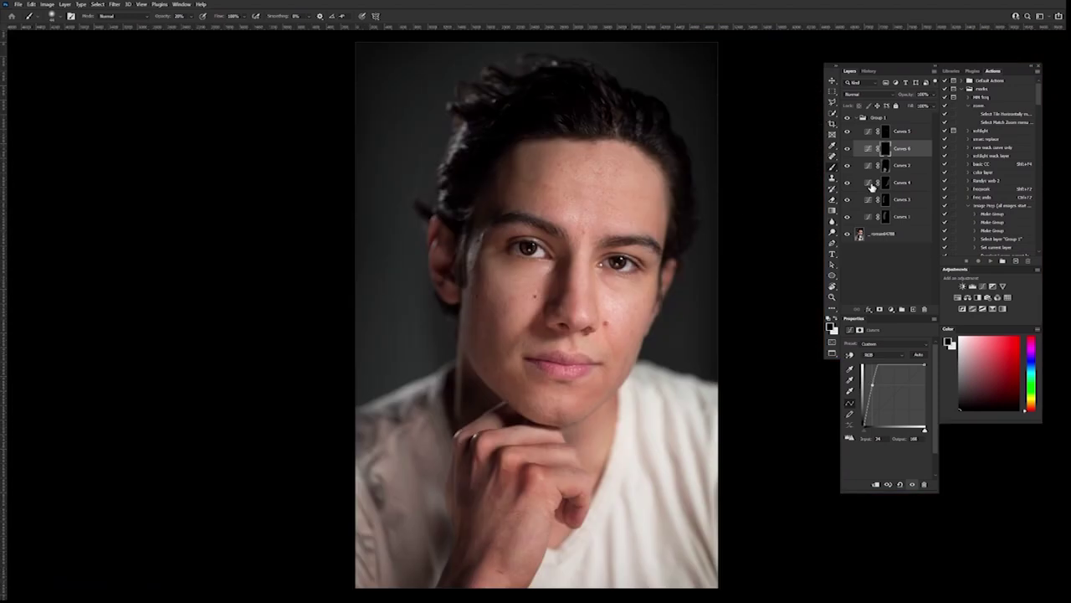
{"action": "left_click", "coordinate": [848, 148]}
{"action": "left_click", "coordinate": [847, 122]}
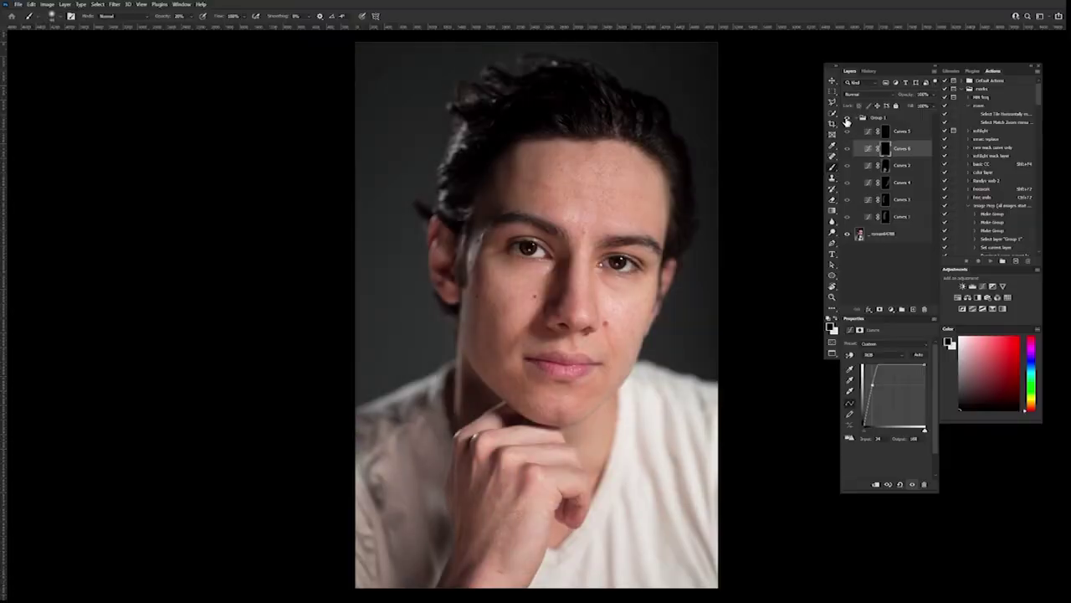
Show the adjustment group and paint fine strands across the crown and both sides of the hair into the quick mask
{"action": "left_click", "coordinate": [847, 123]}
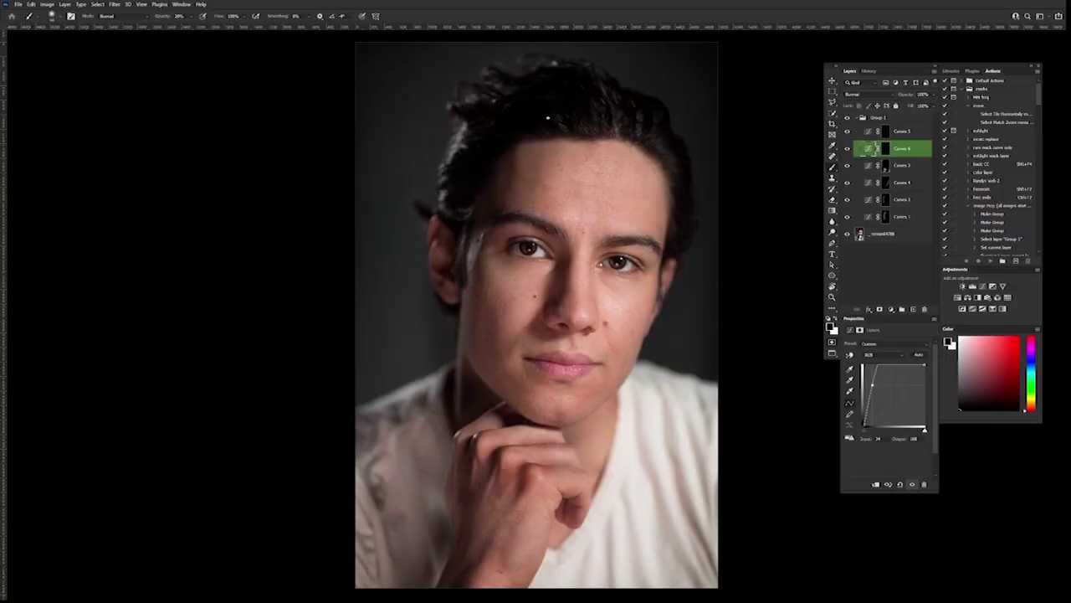
{"action": "mouse_move", "coordinate": [517, 88]}
{"action": "left_mouse_down"}
{"action": "mouse_move", "coordinate": [530, 127]}
{"action": "mouse_move", "coordinate": [530, 89]}
{"action": "mouse_move", "coordinate": [536, 126]}
{"action": "mouse_move", "coordinate": [541, 86]}
{"action": "mouse_move", "coordinate": [552, 125]}
{"action": "mouse_move", "coordinate": [546, 74]}
{"action": "mouse_move", "coordinate": [563, 125]}
{"action": "mouse_move", "coordinate": [574, 75]}
{"action": "mouse_move", "coordinate": [583, 113]}
{"action": "mouse_move", "coordinate": [586, 86]}
{"action": "mouse_move", "coordinate": [626, 119]}
{"action": "mouse_move", "coordinate": [596, 118]}
{"action": "mouse_move", "coordinate": [596, 95]}
{"action": "mouse_move", "coordinate": [623, 135]}
{"action": "mouse_move", "coordinate": [648, 107]}
{"action": "mouse_move", "coordinate": [647, 134]}
{"action": "mouse_move", "coordinate": [636, 140]}
{"action": "mouse_move", "coordinate": [656, 132]}
{"action": "mouse_move", "coordinate": [647, 149]}
{"action": "mouse_move", "coordinate": [666, 152]}
{"action": "mouse_move", "coordinate": [656, 156]}
{"action": "mouse_move", "coordinate": [657, 144]}
{"action": "mouse_move", "coordinate": [671, 167]}
{"action": "left_mouse_up"}
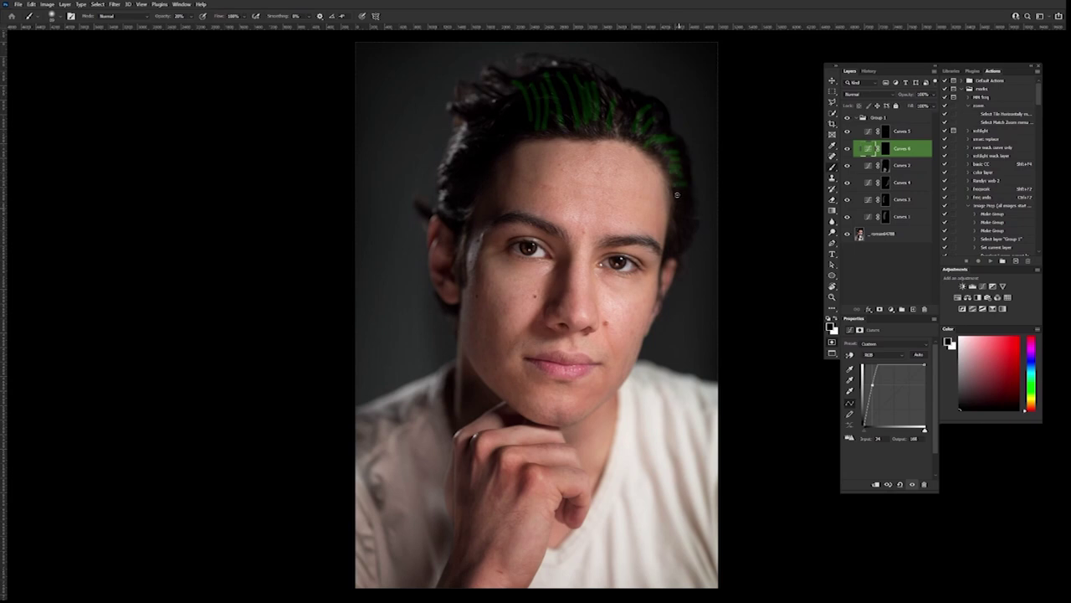
{"action": "mouse_move", "coordinate": [680, 232]}
{"action": "left_mouse_down"}
{"action": "mouse_move", "coordinate": [685, 211]}
{"action": "mouse_move", "coordinate": [677, 241]}
{"action": "left_mouse_up"}
{"action": "mouse_move", "coordinate": [461, 143]}
{"action": "left_mouse_down"}
{"action": "mouse_move", "coordinate": [467, 170]}
{"action": "mouse_move", "coordinate": [461, 149]}
{"action": "mouse_move", "coordinate": [476, 167]}
{"action": "mouse_move", "coordinate": [454, 174]}
{"action": "mouse_move", "coordinate": [467, 158]}
{"action": "mouse_move", "coordinate": [459, 193]}
{"action": "mouse_move", "coordinate": [449, 182]}
{"action": "mouse_move", "coordinate": [471, 180]}
{"action": "mouse_move", "coordinate": [453, 202]}
{"action": "left_mouse_up"}
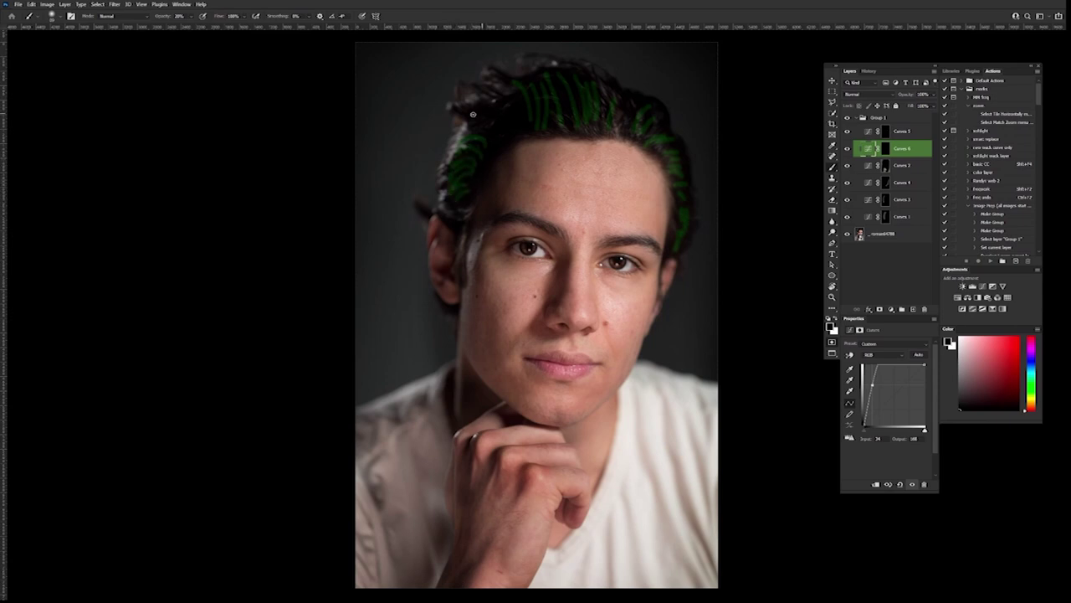
{"action": "mouse_move", "coordinate": [494, 99]}
{"action": "left_mouse_down"}
{"action": "mouse_move", "coordinate": [514, 117]}
{"action": "mouse_move", "coordinate": [524, 102]}
{"action": "mouse_move", "coordinate": [513, 130]}
{"action": "left_mouse_up"}
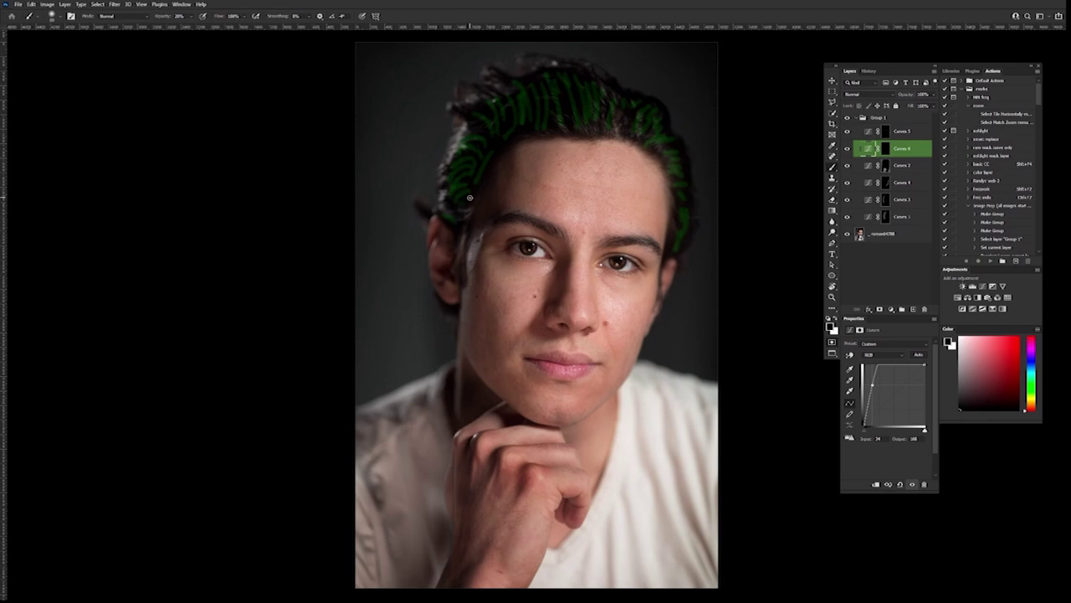
Brighten the masked hair strands with a new Curves layer, input about 28, output about 198, and compare the portrait with and without the adjustments
{"action": "key", "text": "ctrl+j"}
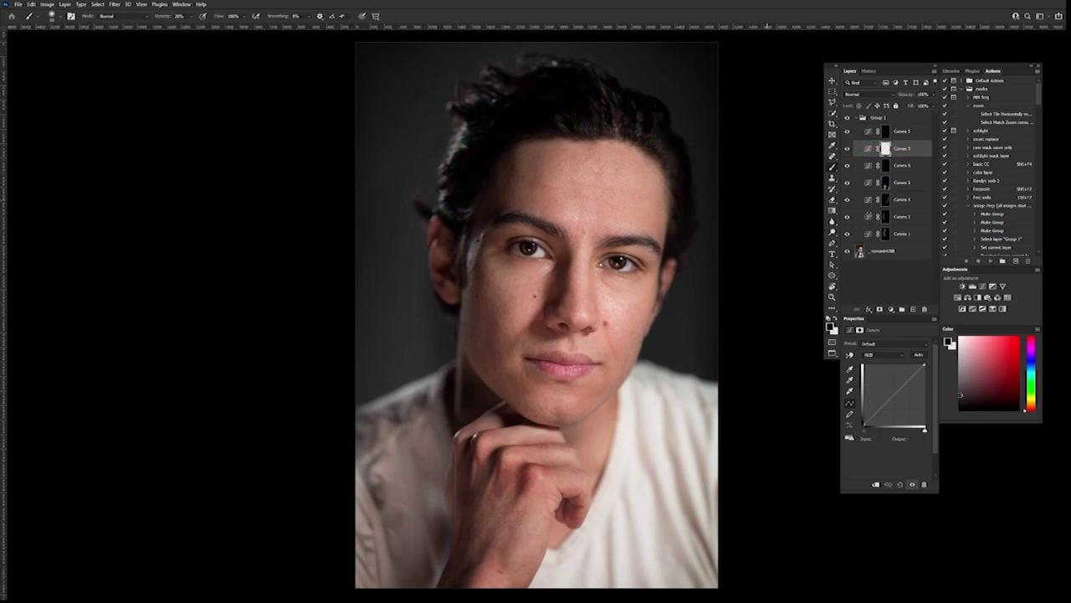
{"action": "left_click_drag", "start_coordinate": [893, 398], "coordinate": [872, 378]}
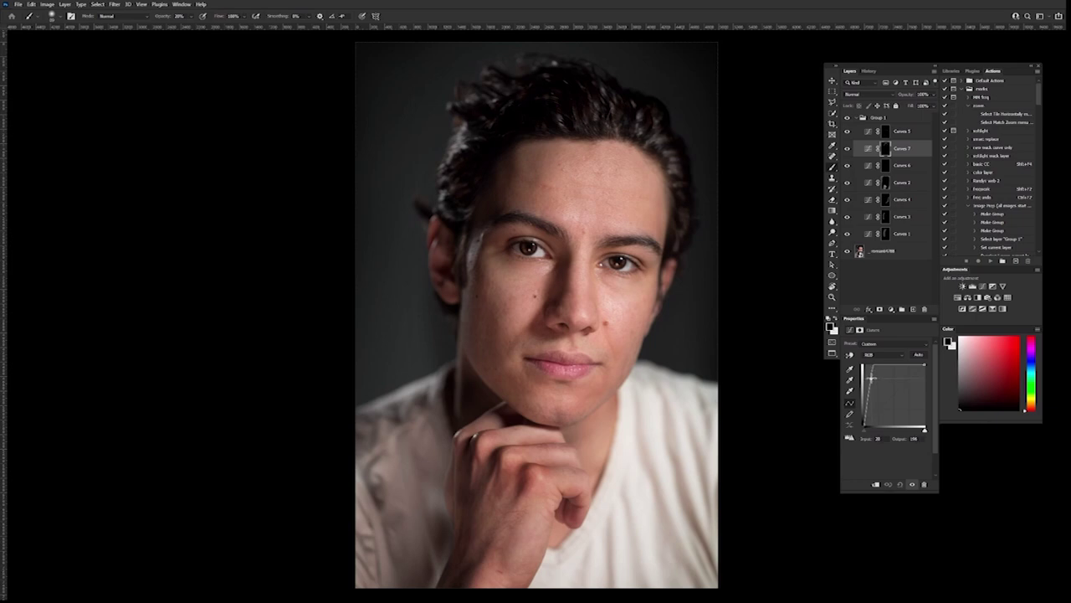
{"action": "left_click", "coordinate": [847, 149]}
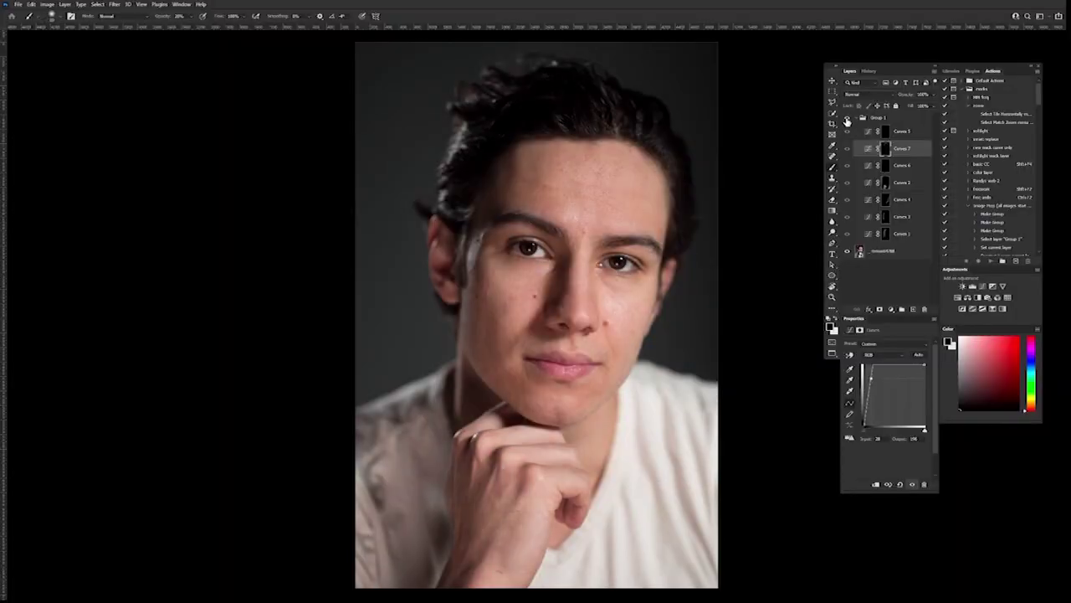
{"action": "left_click", "coordinate": [847, 121]}
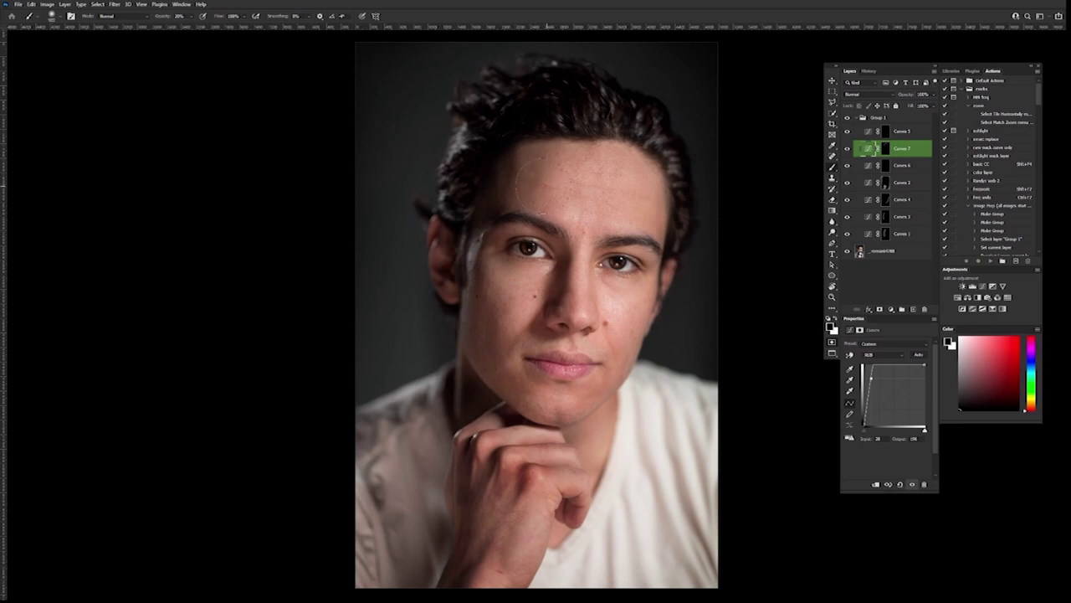
Paint the forehead into the quick mask and darken it with a new Curves layer, input about 168, output about 79
{"action": "left_click_drag", "start_coordinate": [509, 179], "coordinate": [544, 180]}
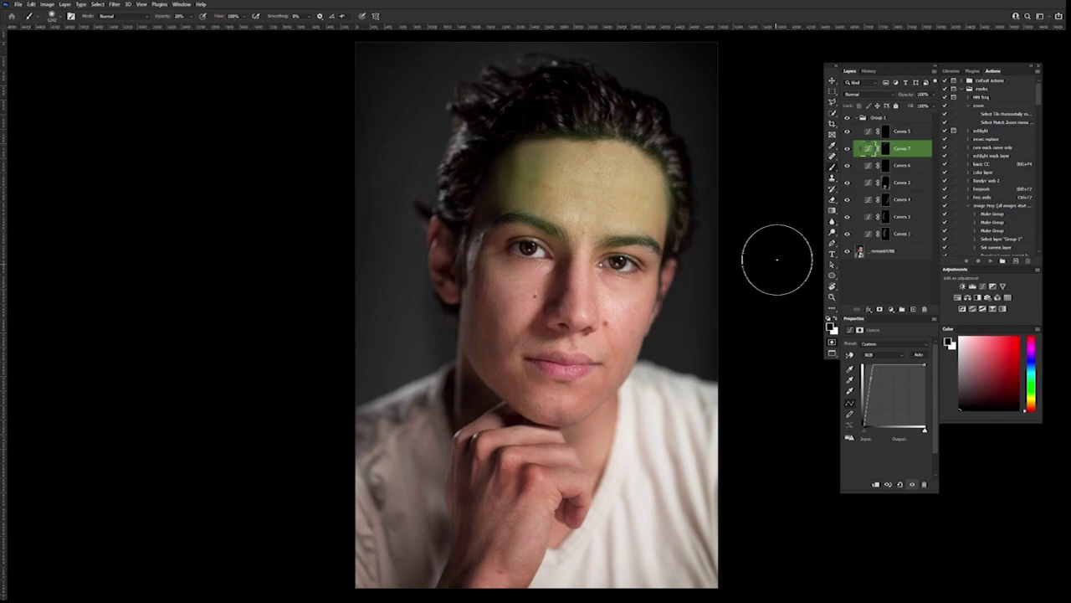
{"action": "key", "text": "backslash"}
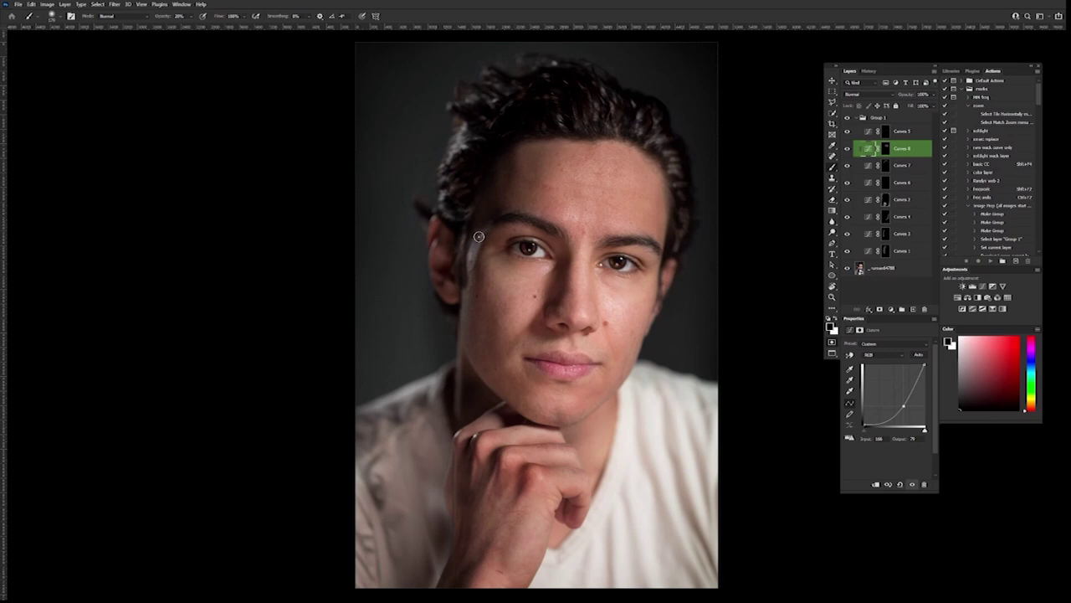
Mask the narrow strip along the shadow-side temple and jaw, and brighten it with a new Curves layer, input about 59, output about 173
{"action": "mouse_move", "coordinate": [477, 238]}
{"action": "left_mouse_down"}
{"action": "mouse_move", "coordinate": [481, 229]}
{"action": "mouse_move", "coordinate": [459, 352]}
{"action": "left_mouse_up"}
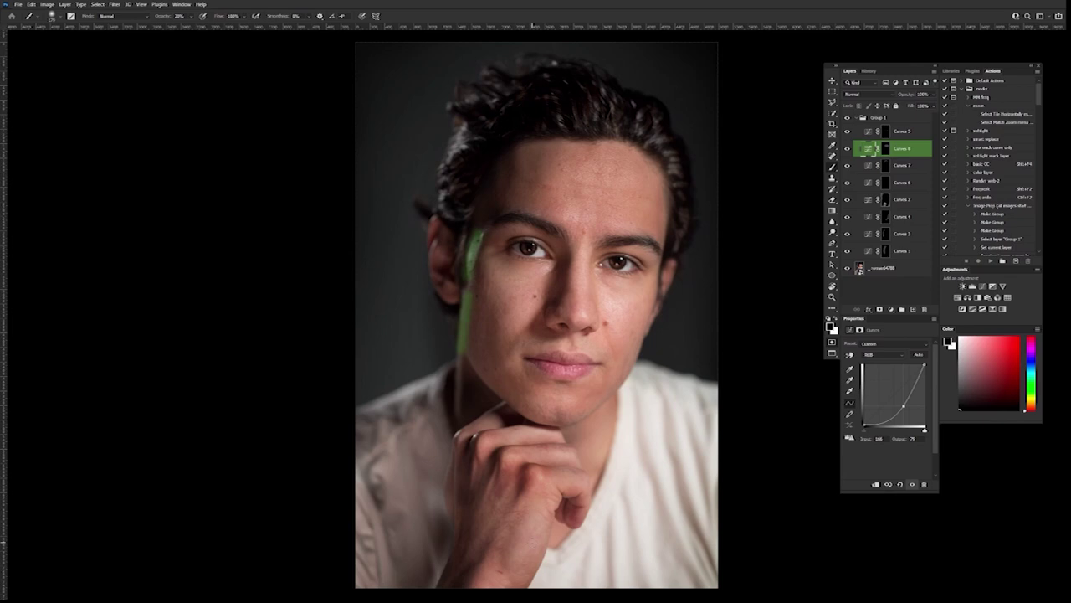
{"action": "key", "text": "F2"}
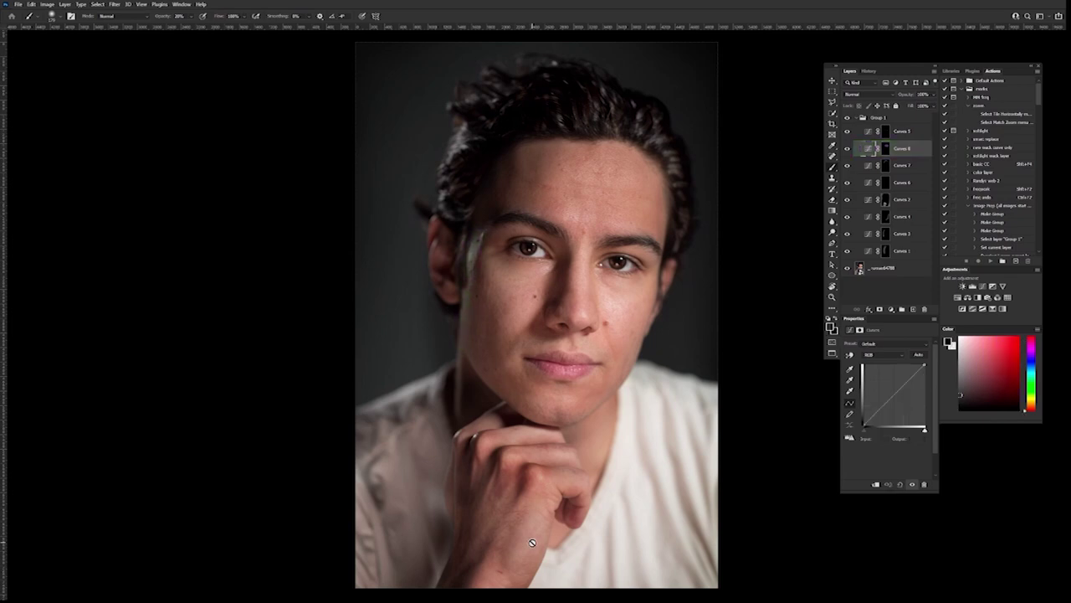
{"action": "mouse_move", "coordinate": [894, 394]}
{"action": "left_mouse_down"}
{"action": "mouse_move", "coordinate": [890, 381]}
{"action": "mouse_move", "coordinate": [879, 384]}
{"action": "left_mouse_up"}
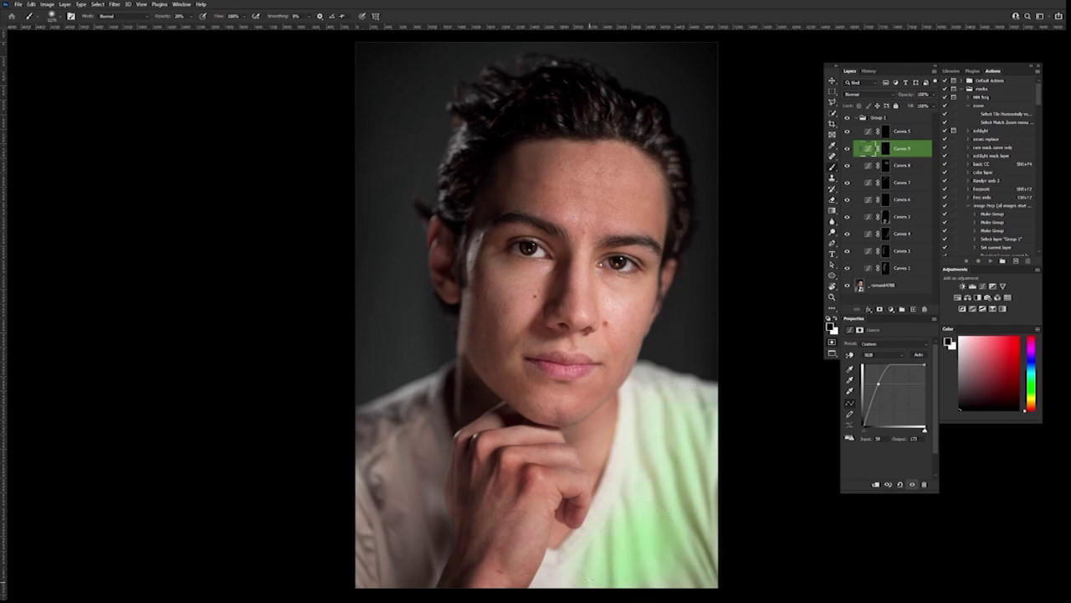
Paint both sides of the shirt into the quick mask and darken them with a new Curves layer, input about 175, output about 87
{"action": "mouse_move", "coordinate": [387, 505]}
{"action": "left_mouse_down"}
{"action": "mouse_move", "coordinate": [391, 481]}
{"action": "mouse_move", "coordinate": [375, 587]}
{"action": "left_mouse_up"}
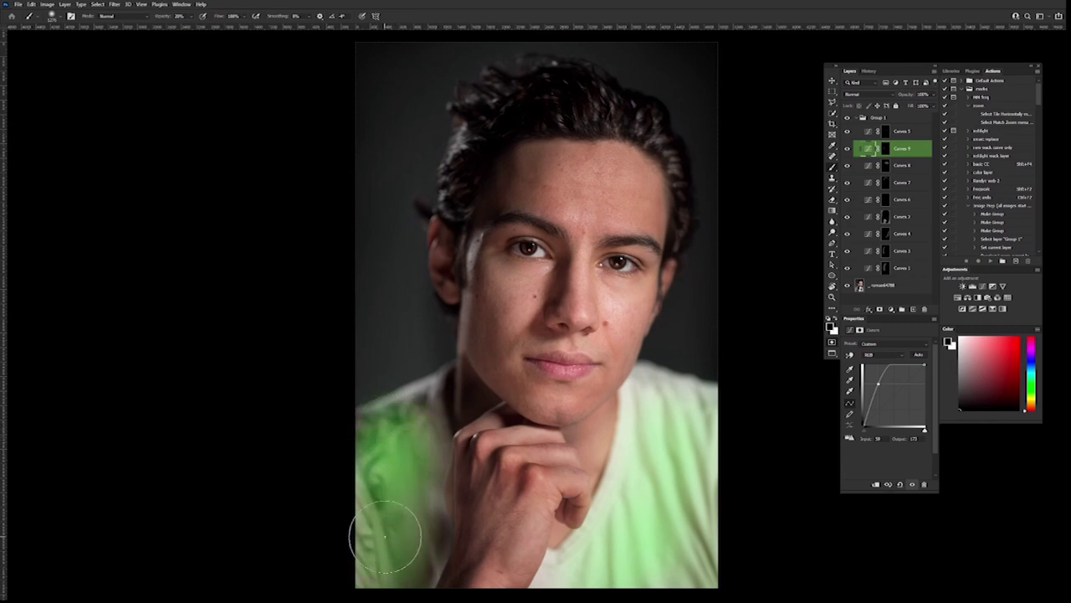
{"action": "key", "text": "shift+F4"}
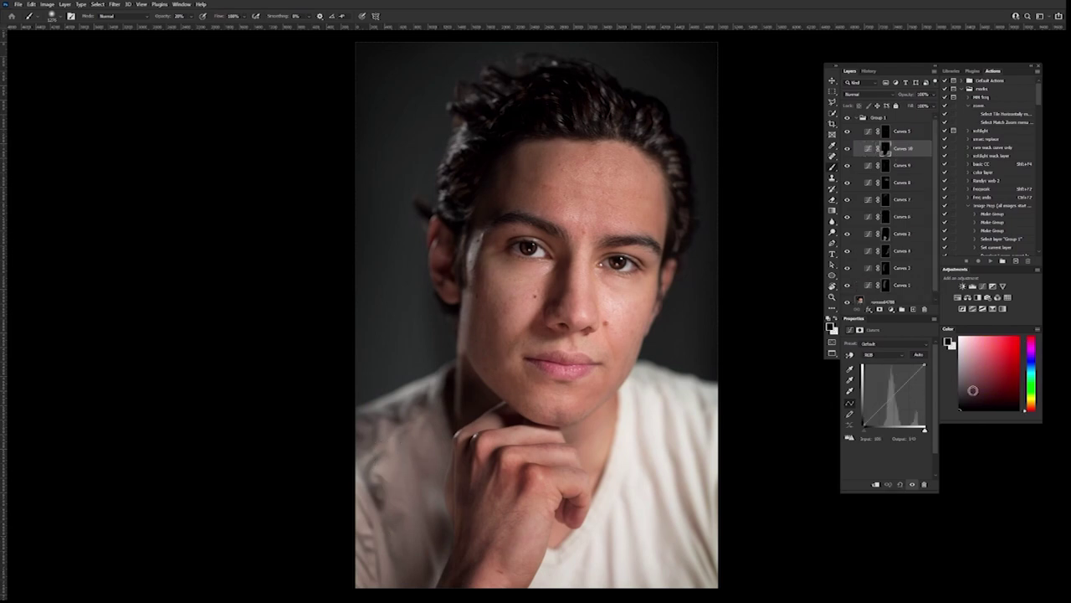
{"action": "left_click_drag", "start_coordinate": [893, 394], "coordinate": [907, 405]}
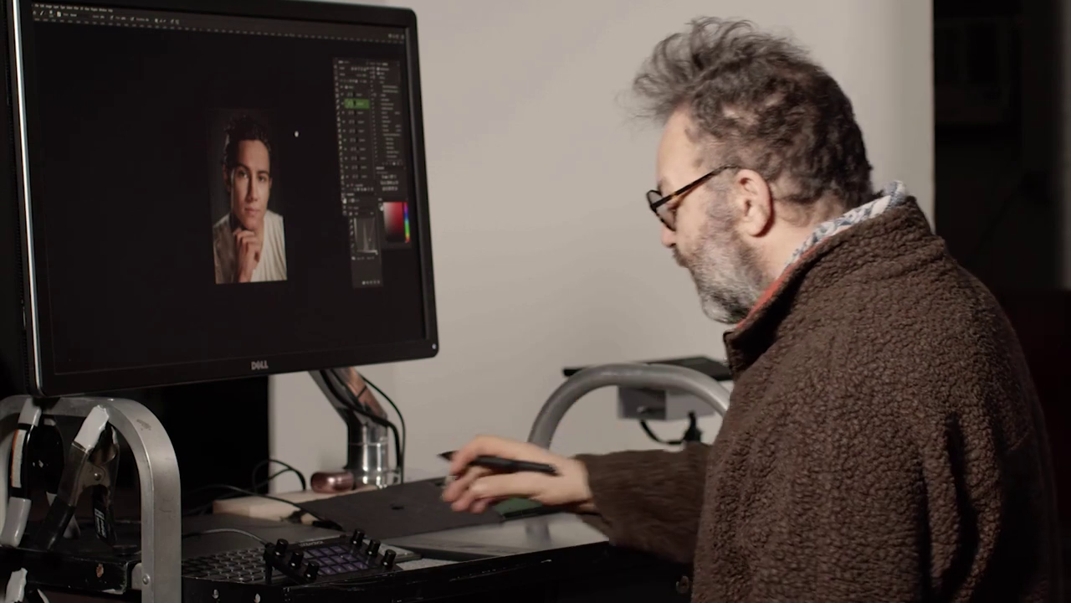
Compare the full portrait with and without the whole dodge-and-burn group
{"action": "key", "text": "ctrl+0"}
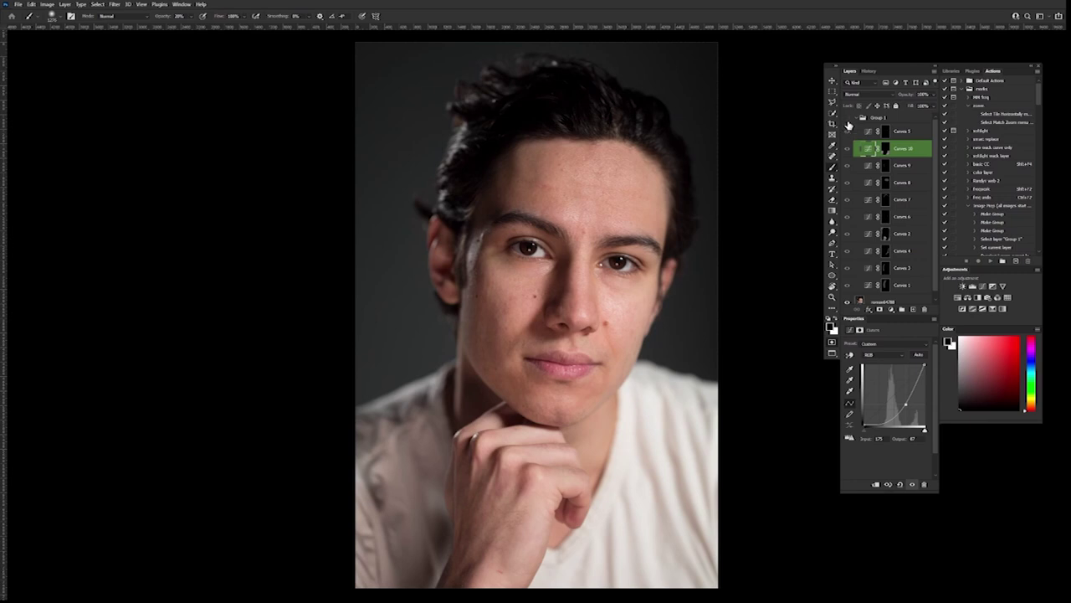
{"action": "left_click", "coordinate": [845, 121]}
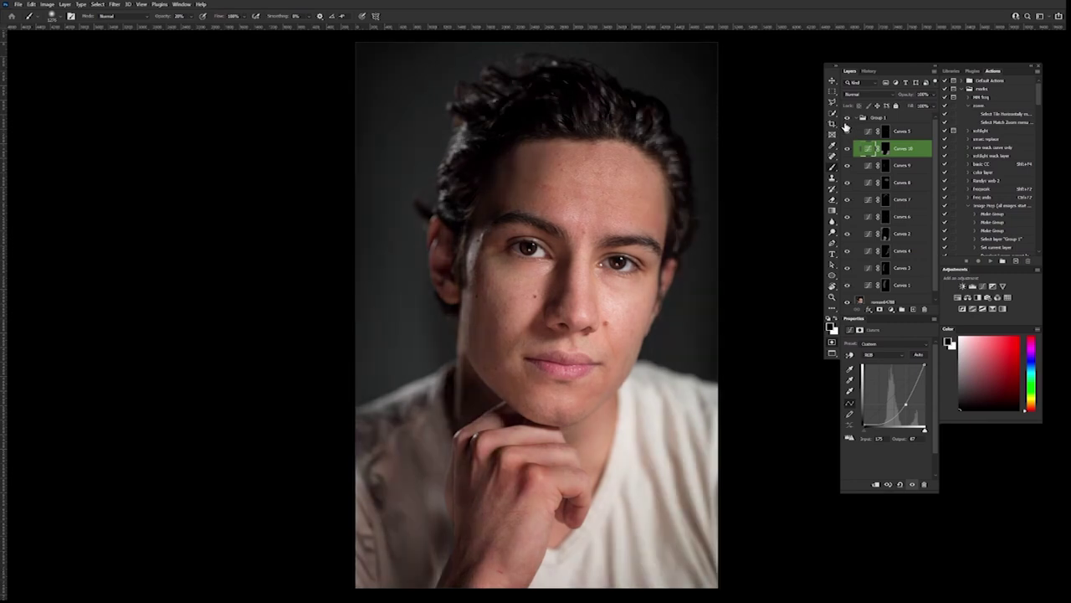
{"action": "left_click", "coordinate": [845, 121]}
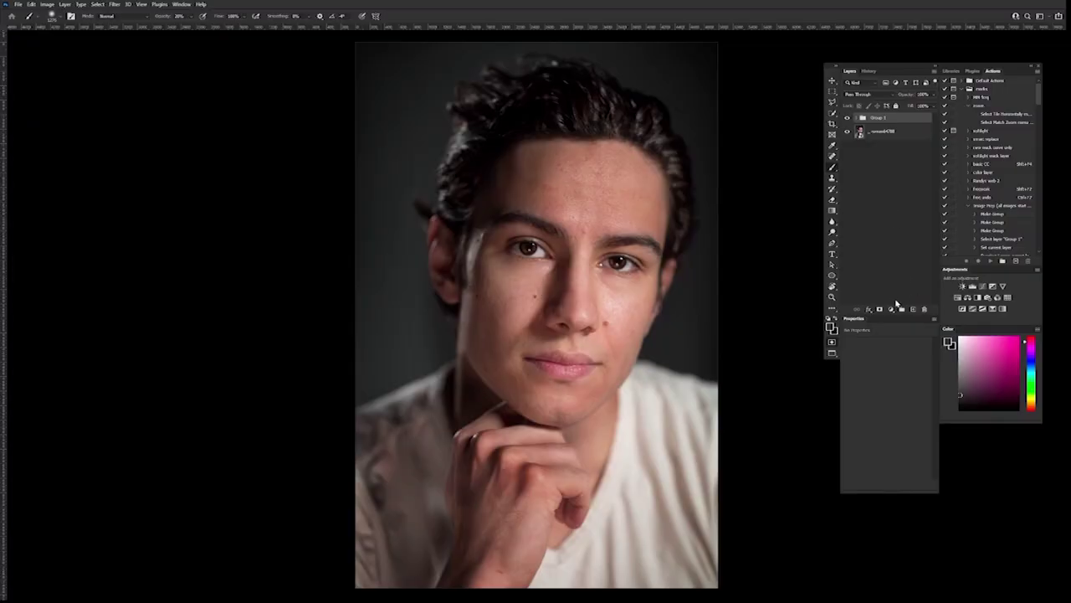
Above the group, add a contrast Curves layer with shadows at input 66, output 57, and a Hue/Saturation layer at saturation -11
{"action": "left_click", "coordinate": [890, 310]}
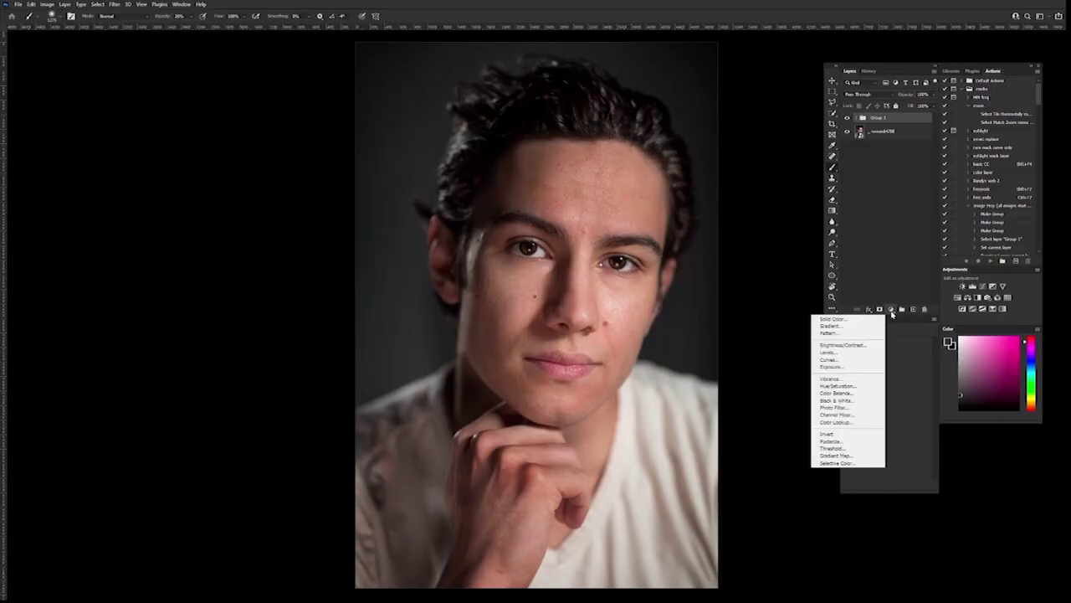
{"action": "left_click", "coordinate": [855, 361]}
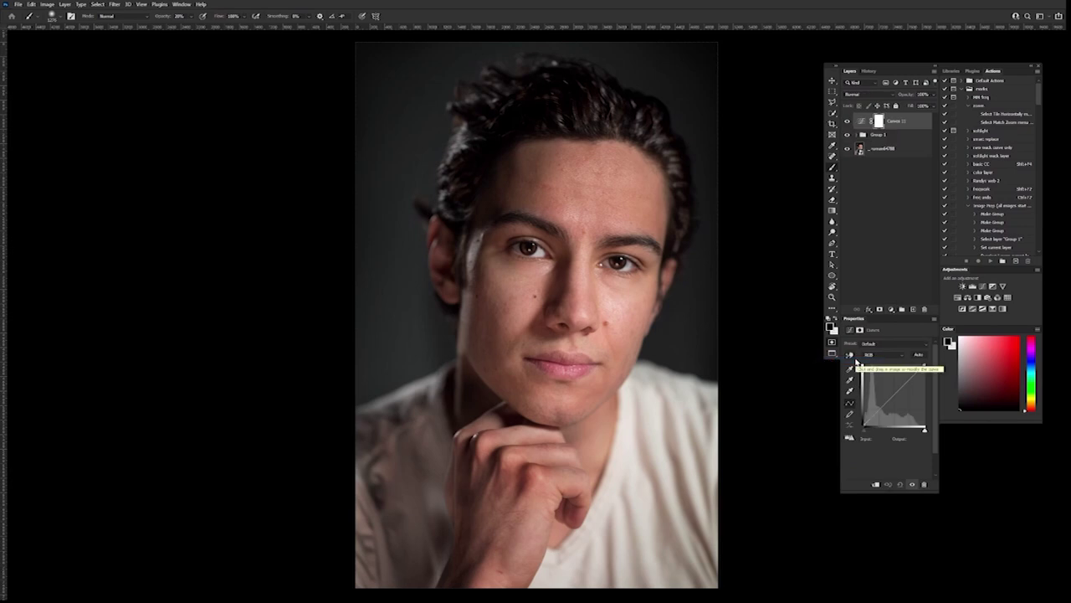
{"action": "left_click", "coordinate": [879, 410]}
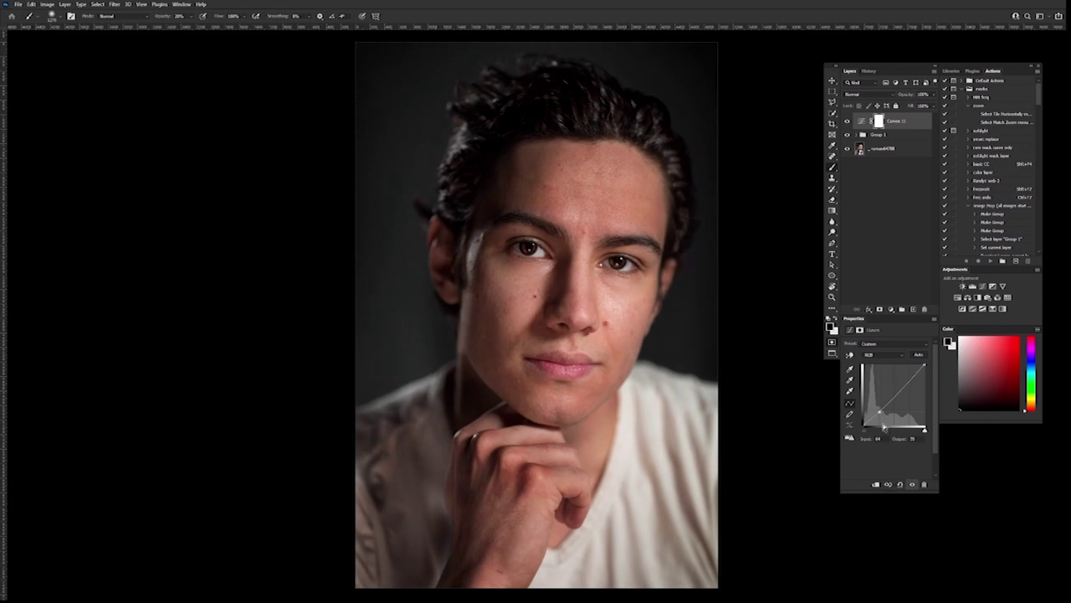
{"action": "left_click", "coordinate": [909, 379]}
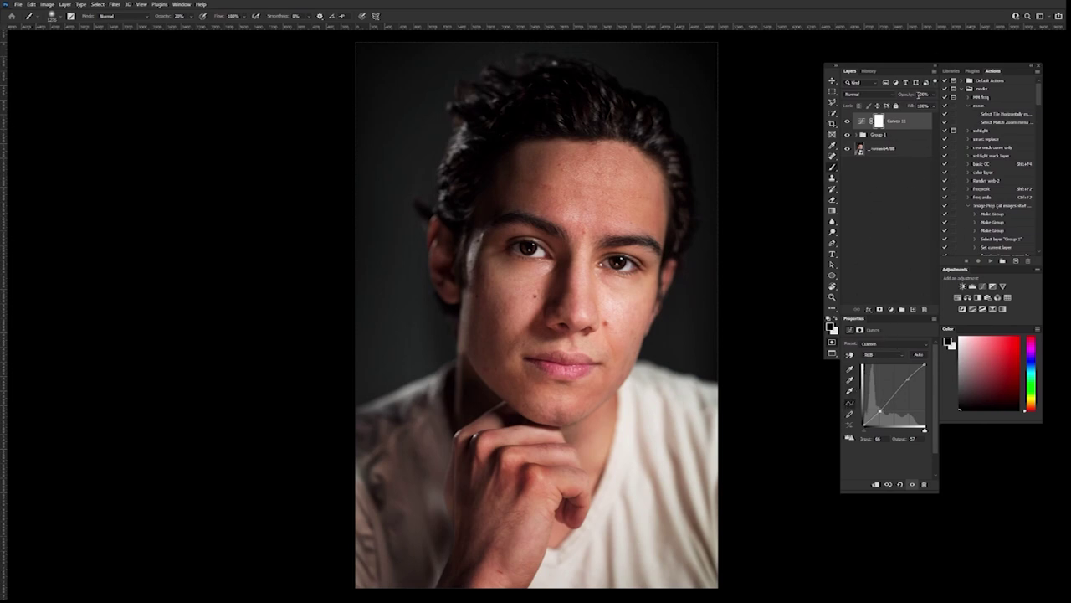
{"action": "left_click", "coordinate": [893, 310]}
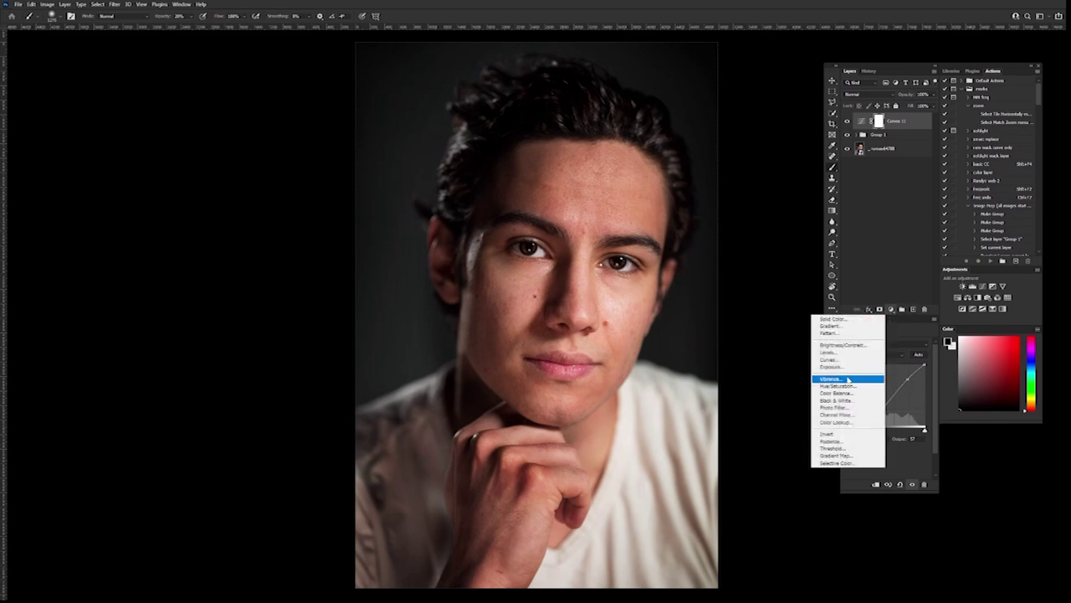
{"action": "left_click", "coordinate": [852, 385]}
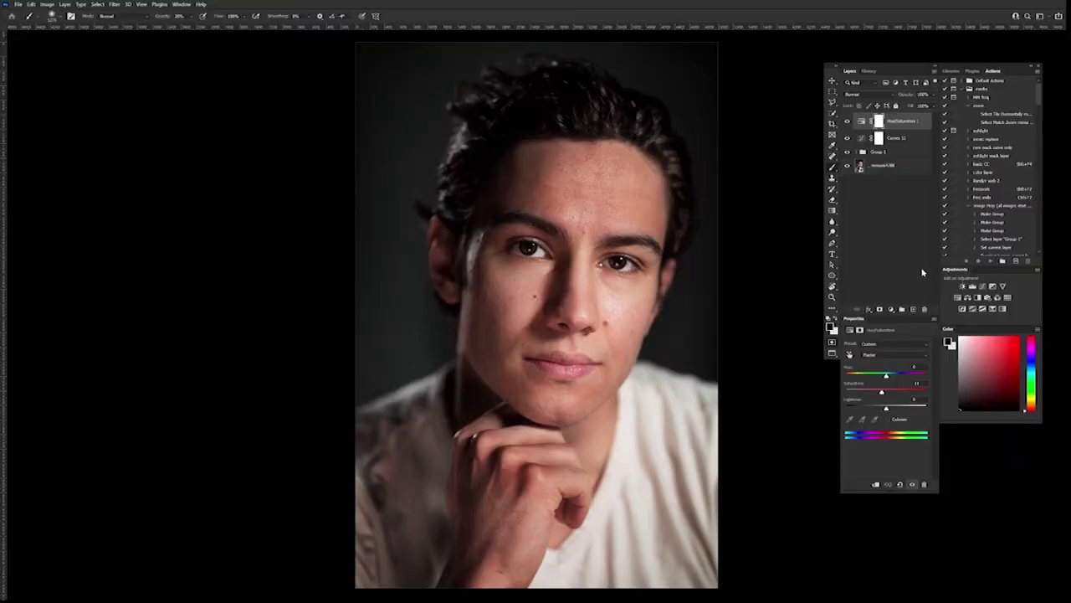
Add a Black & White adjustment layer above the Hue/Saturation layer
{"action": "left_click", "coordinate": [892, 309]}
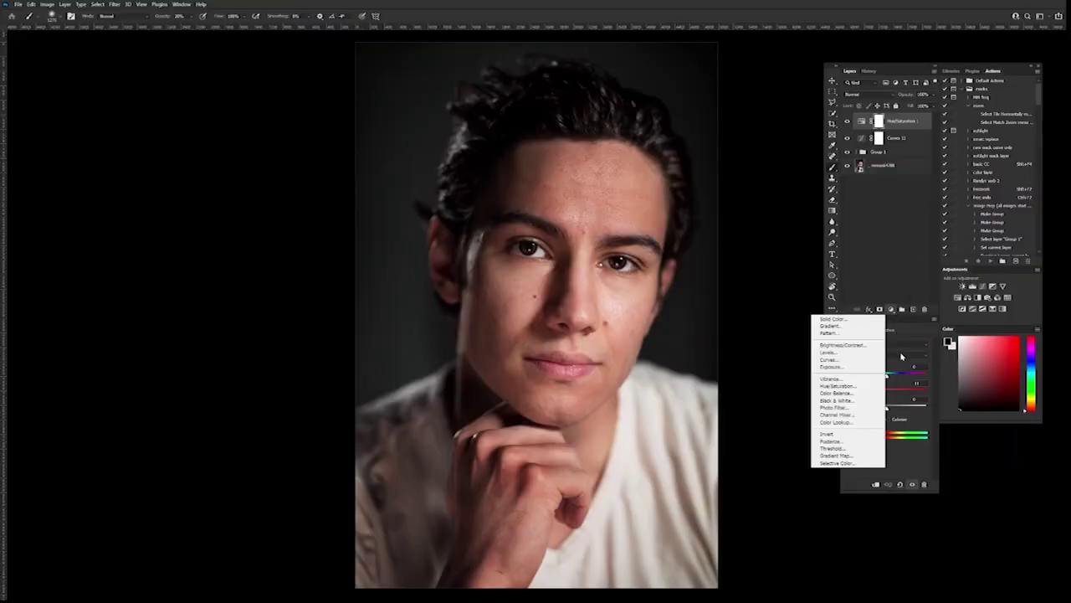
{"action": "left_click", "coordinate": [851, 401]}
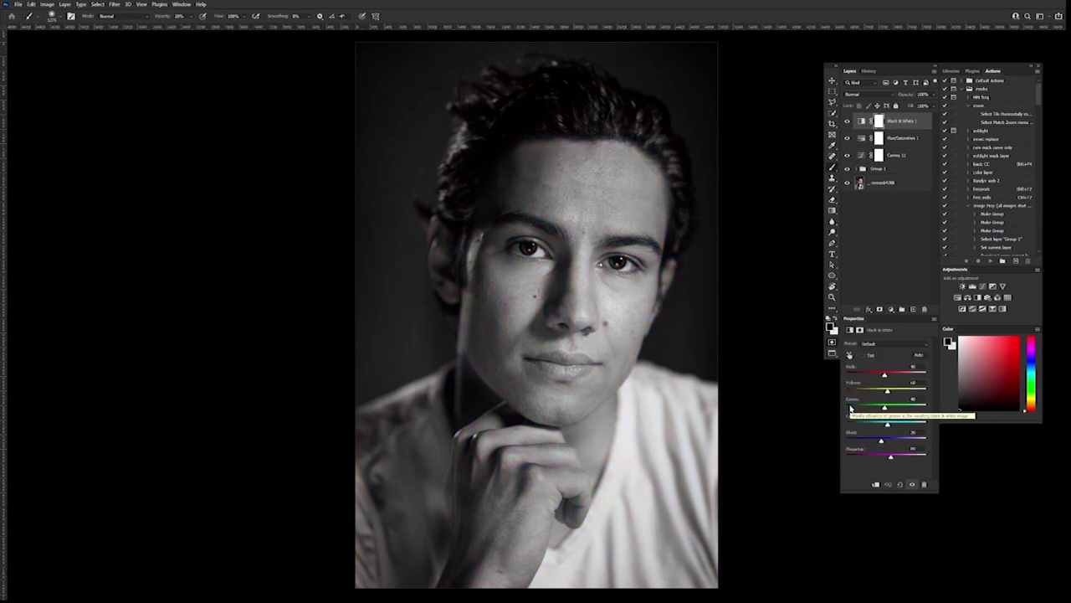
Try the High Contrast Blue Filter and Green Filter presets on the Black & White layer and return it to Default
{"action": "left_click", "coordinate": [898, 344]}
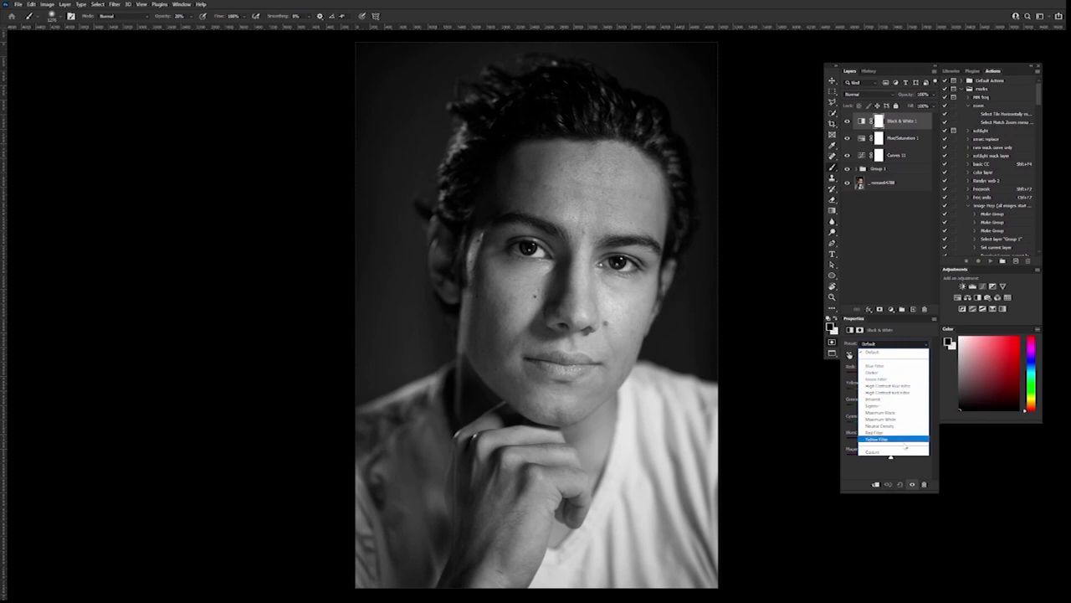
{"action": "left_click", "coordinate": [889, 385]}
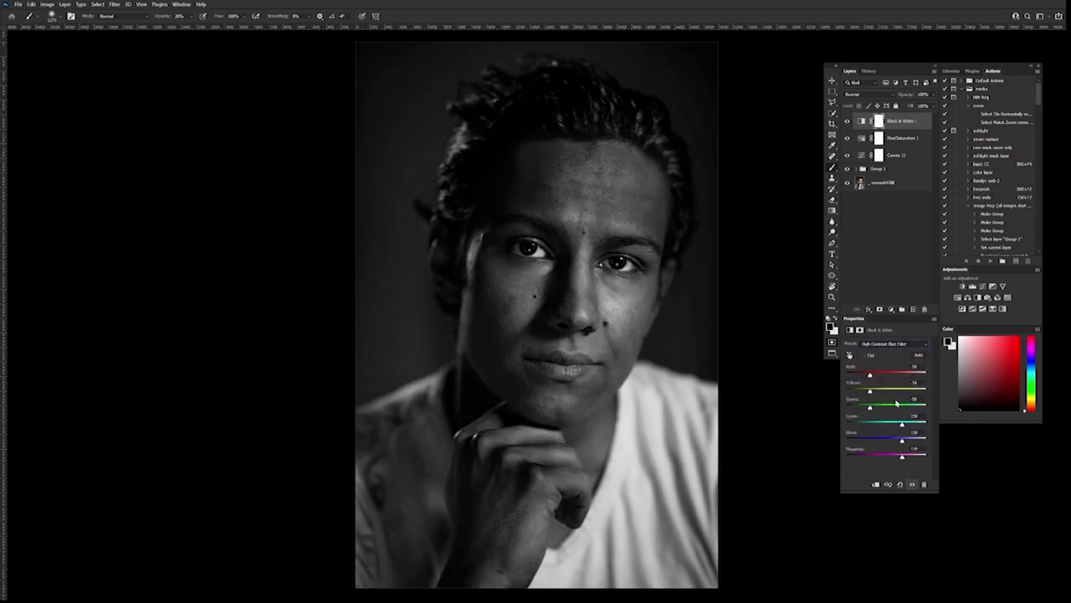
{"action": "left_click", "coordinate": [892, 344]}
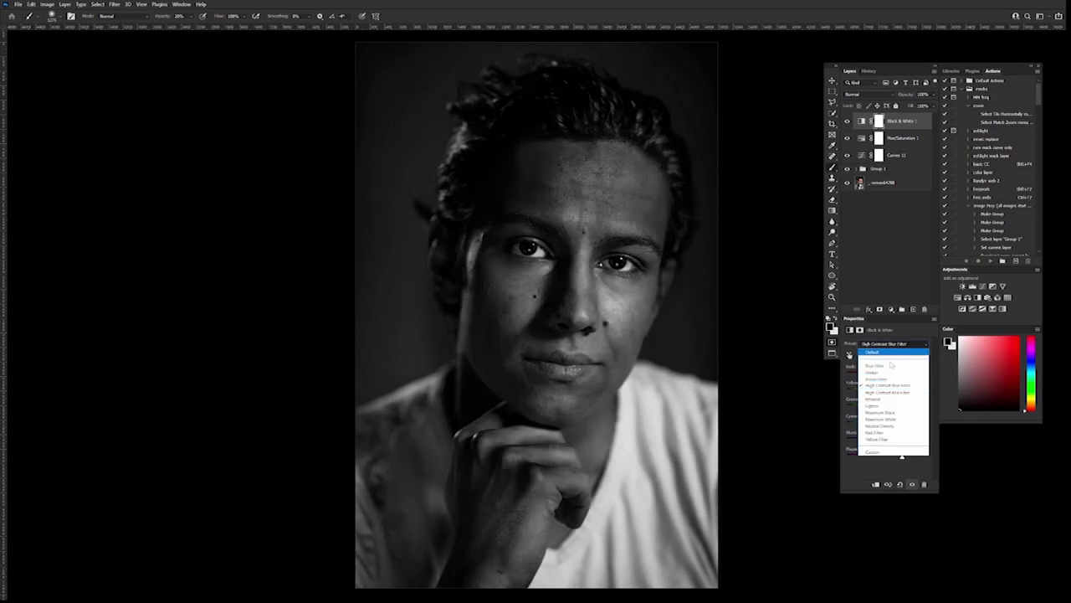
{"action": "left_click", "coordinate": [889, 379]}
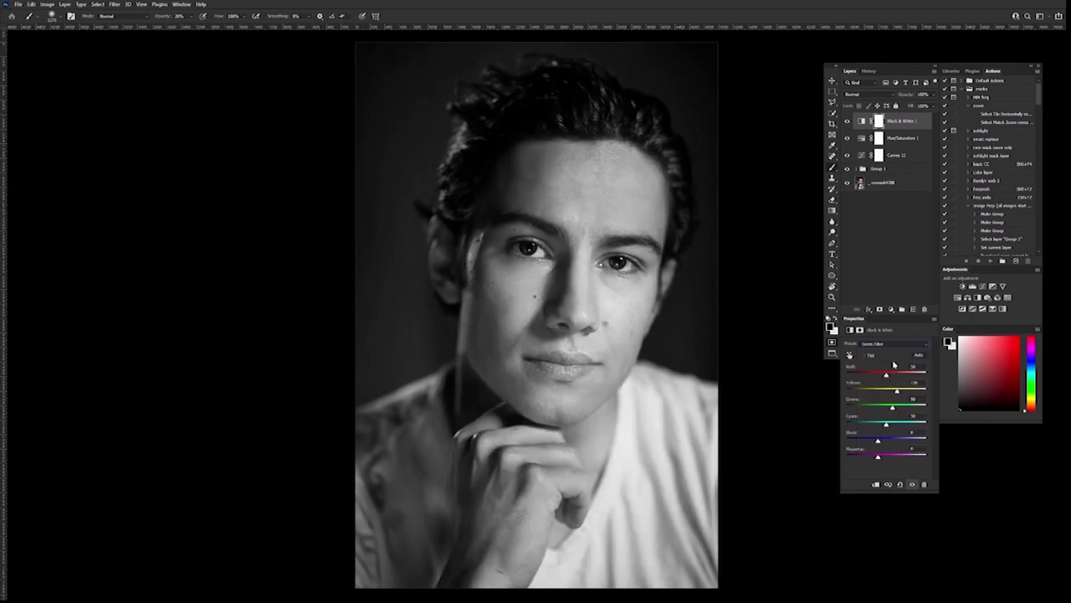
{"action": "left_click", "coordinate": [896, 347]}
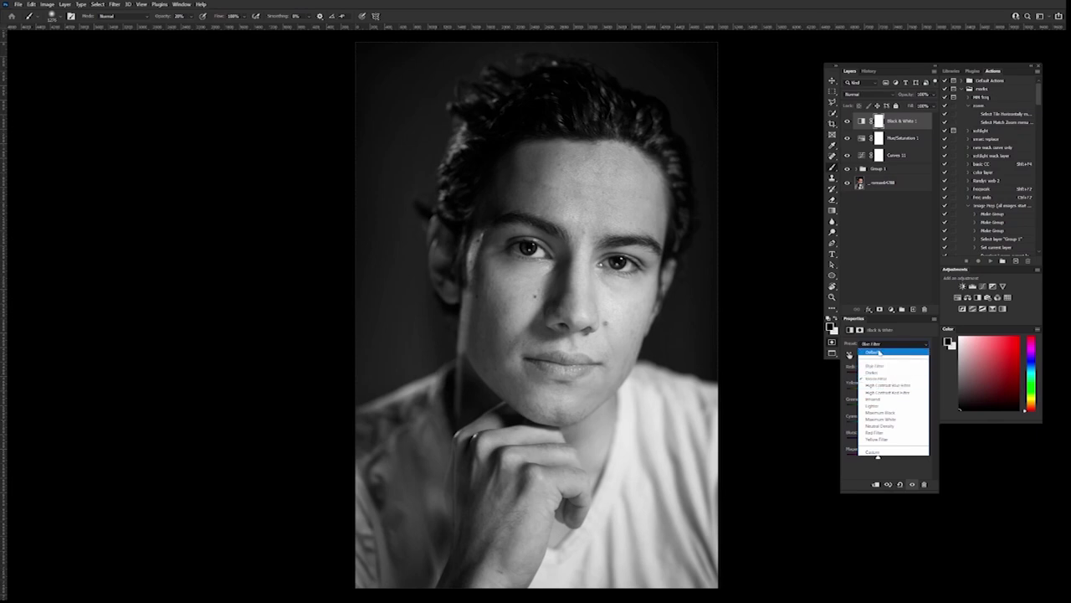
{"action": "left_click", "coordinate": [878, 352]}
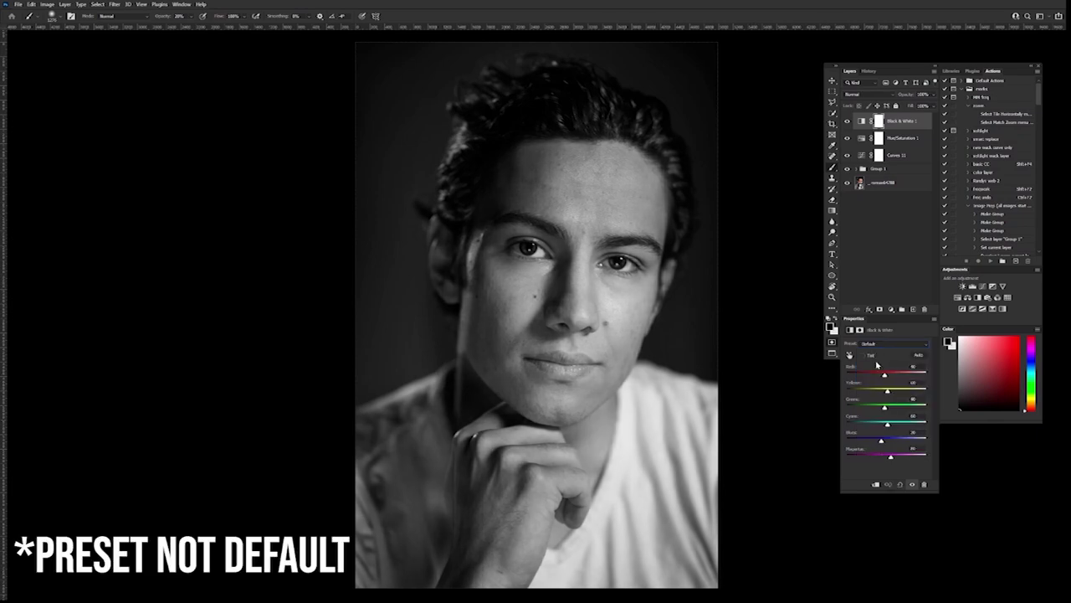